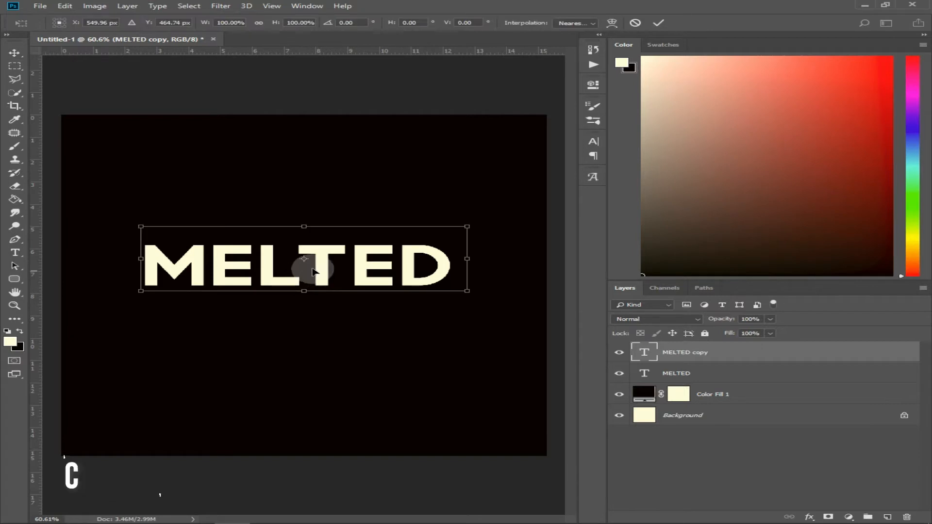
Step: Flip the MELTED copy text vertically and move it directly below the original word as a reflection
{"action": "right_click", "coordinate": [314, 268]}
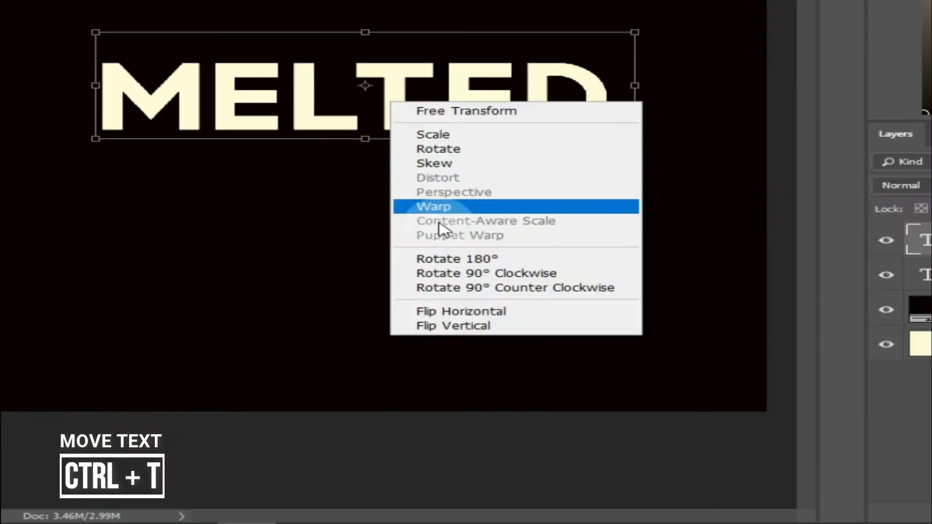
{"action": "left_click", "coordinate": [483, 326]}
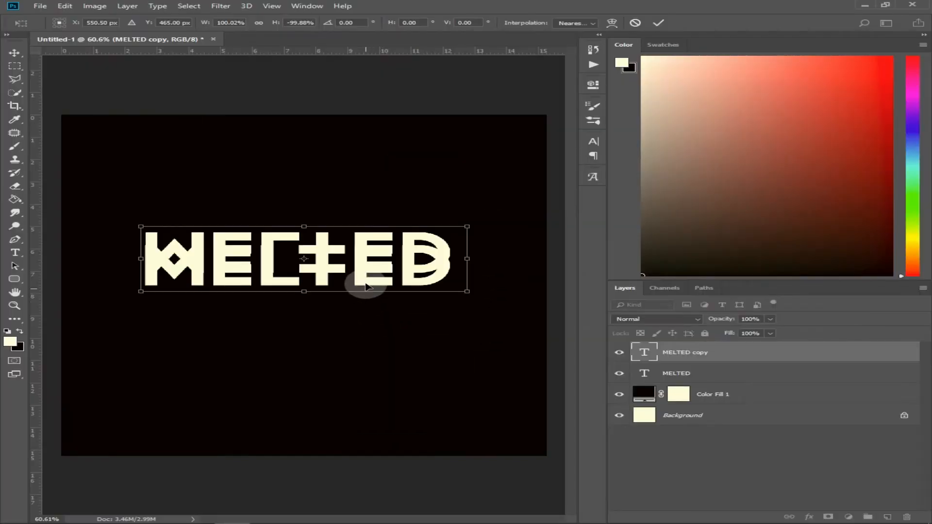
{"action": "left_click_drag", "start_coordinate": [366, 281], "coordinate": [366, 344]}
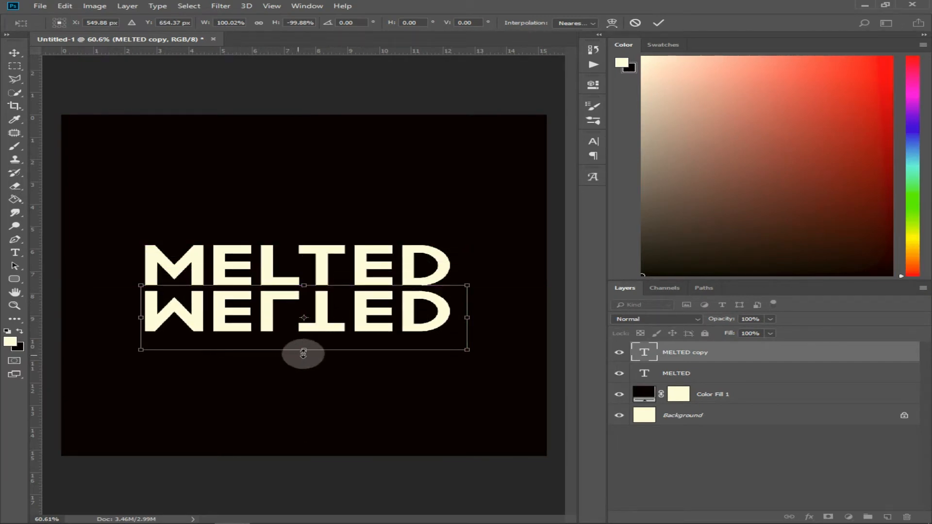
Step: Stretch the flipped copy vertically to about 444% height, past the canvas's lower edge and overlapping the original word's base, and apply the transform
{"action": "left_click_drag", "start_coordinate": [308, 350], "coordinate": [303, 508]}
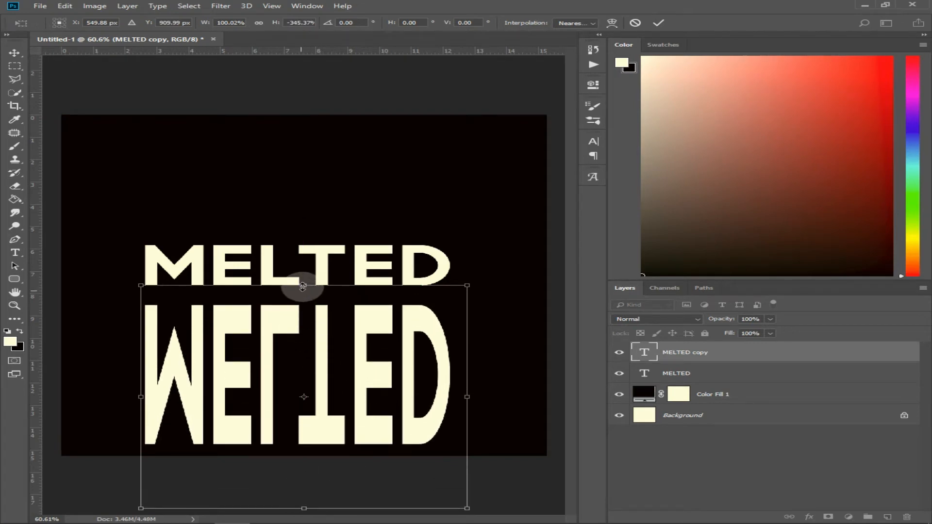
{"action": "left_click_drag", "start_coordinate": [303, 283], "coordinate": [304, 268]}
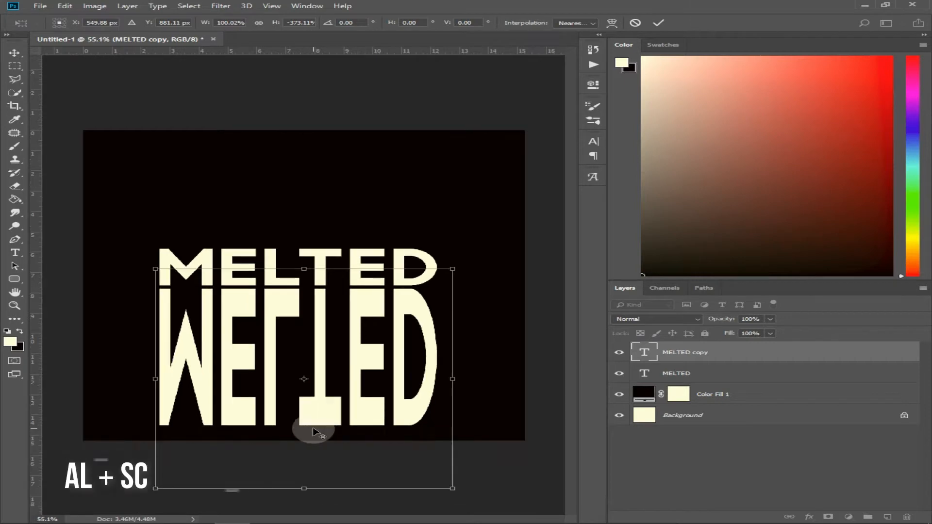
{"action": "scroll", "coordinate": [312, 430], "scroll_direction": "down", "scroll_amount": 1, "text": "alt"}
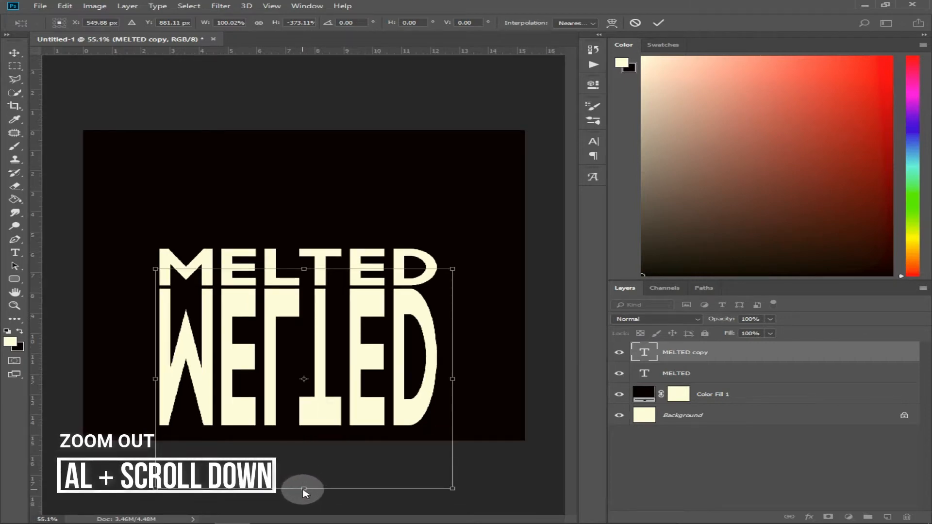
{"action": "left_click_drag", "start_coordinate": [304, 488], "coordinate": [302, 514]}
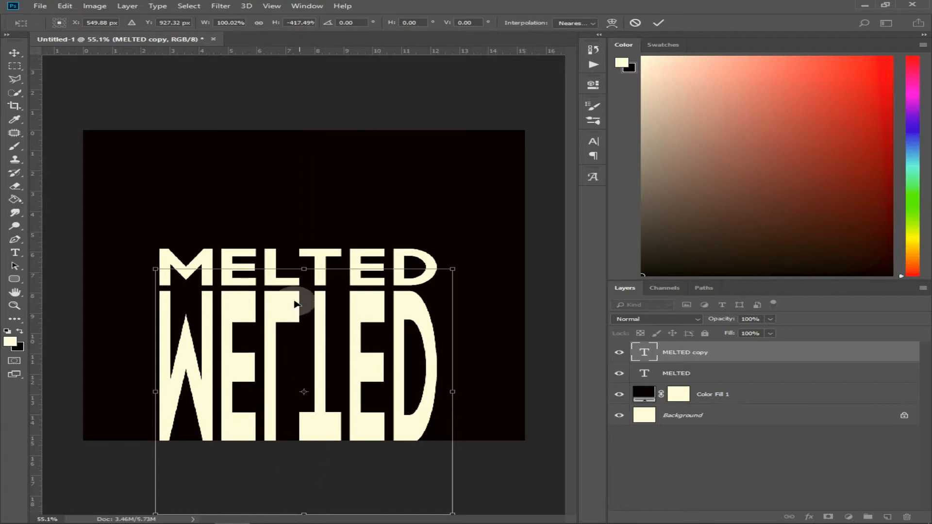
{"action": "left_click_drag", "start_coordinate": [304, 268], "coordinate": [304, 262]}
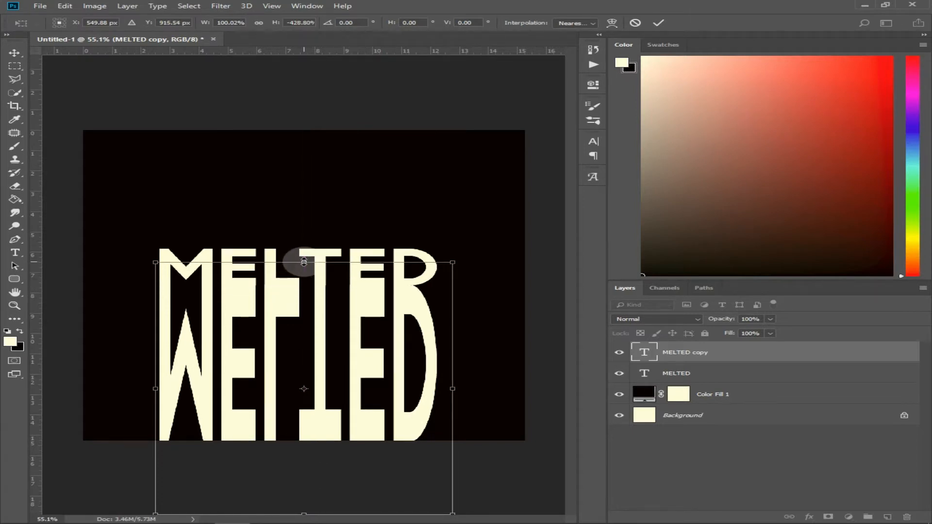
{"action": "left_click_drag", "start_coordinate": [311, 311], "coordinate": [312, 311]}
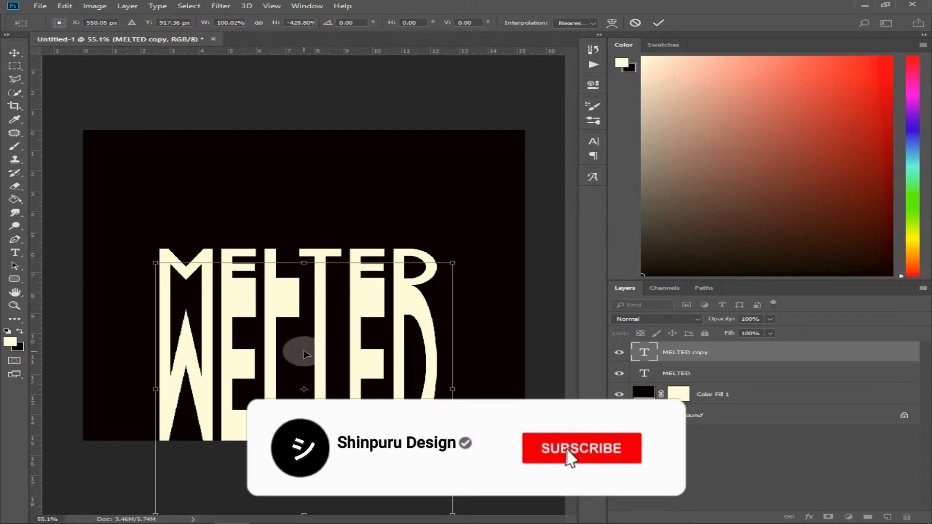
{"action": "key", "text": "ctrl+minus"}
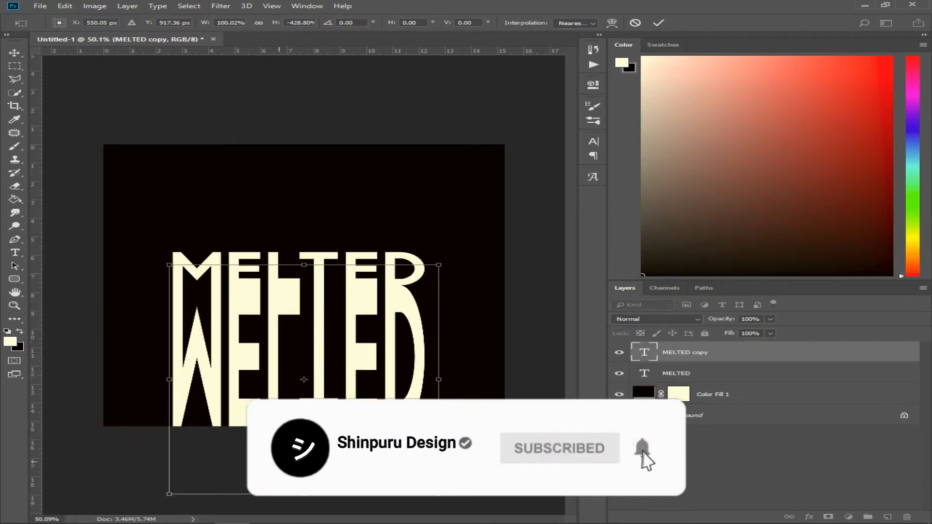
{"action": "left_click_drag", "start_coordinate": [306, 496], "coordinate": [306, 502]}
{"action": "left_click_drag", "start_coordinate": [322, 343], "coordinate": [323, 335]}
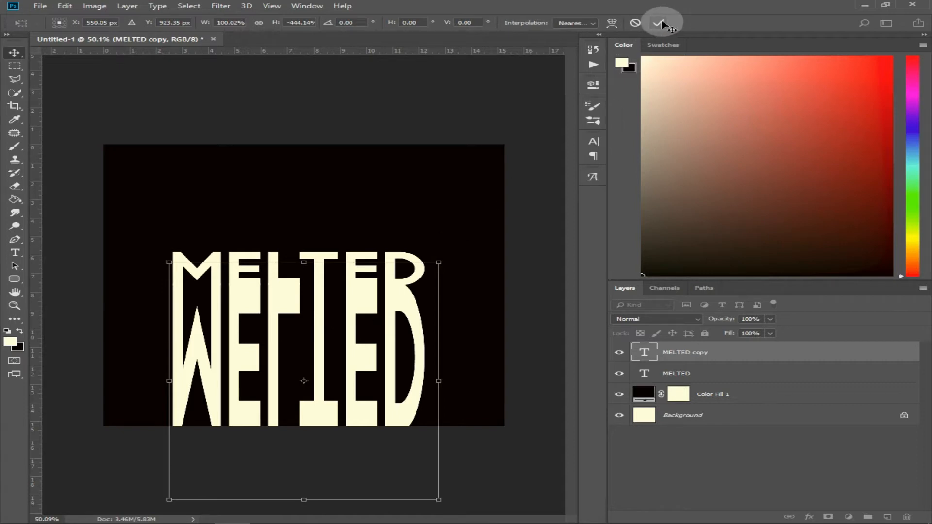
{"action": "left_click", "coordinate": [658, 23]}
Step: Rasterize the MELTED and MELTED copy text layers and merge them into a single layer
{"action": "scroll", "coordinate": [371, 316], "scroll_direction": "up", "scroll_amount": 2}
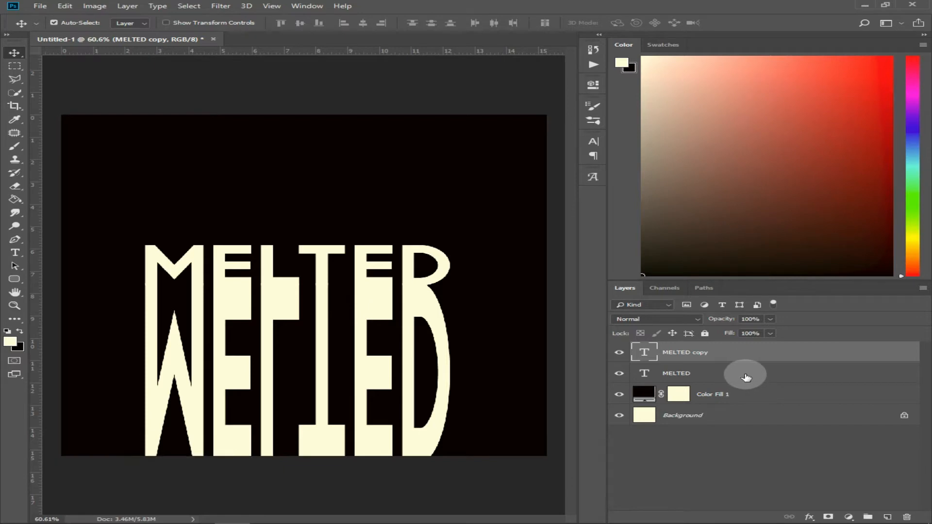
{"action": "left_click", "coordinate": [746, 377], "text": "shift"}
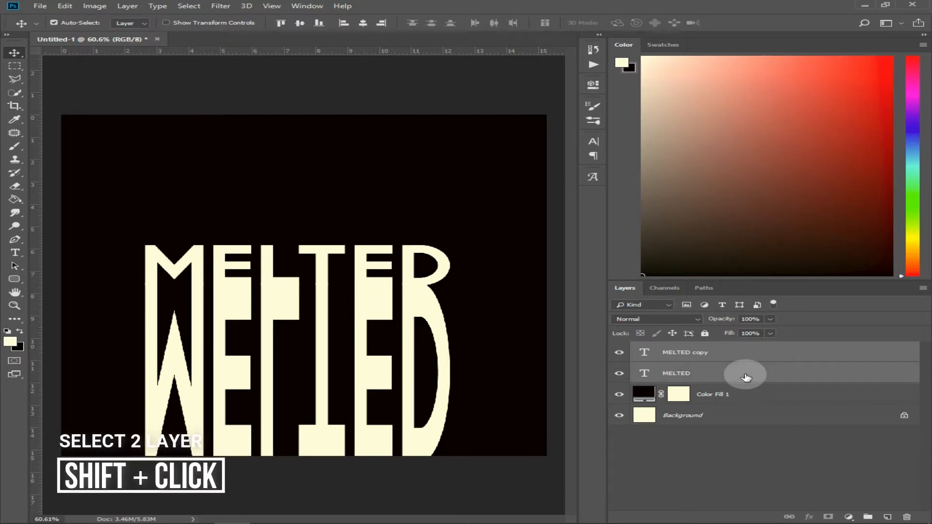
{"action": "right_click", "coordinate": [746, 377]}
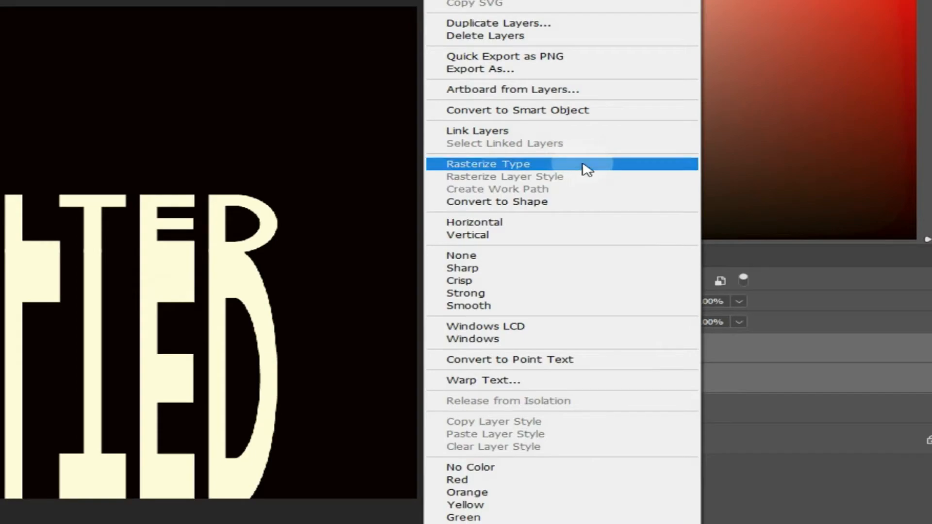
{"action": "left_click", "coordinate": [584, 165]}
{"action": "right_click", "coordinate": [761, 375]}
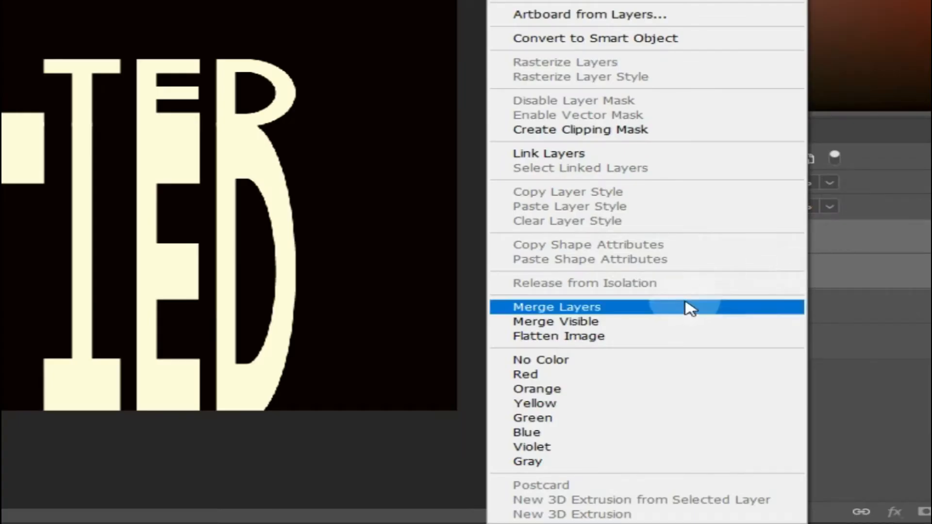
{"action": "left_click", "coordinate": [691, 308]}
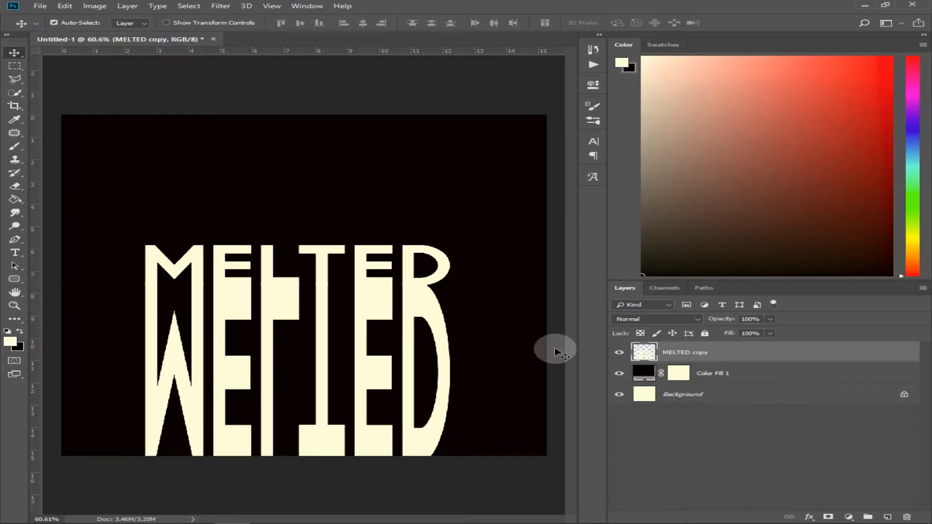
Step: Apply the Liquify filter to the merged text, warping the stretched letters into flowing waves with a brush of size 300 and pressure 100
{"action": "left_click", "coordinate": [223, 7]}
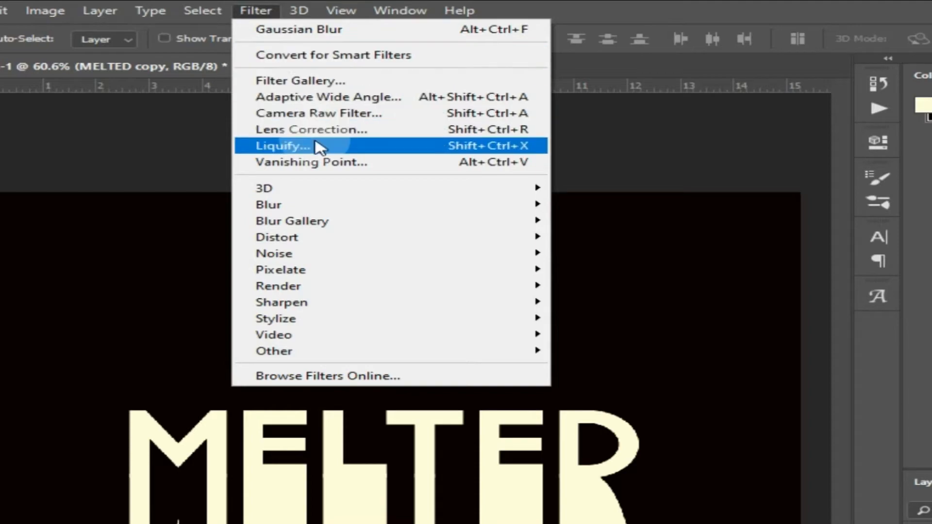
{"action": "left_click", "coordinate": [317, 144]}
{"action": "left_click", "coordinate": [565, 219]}
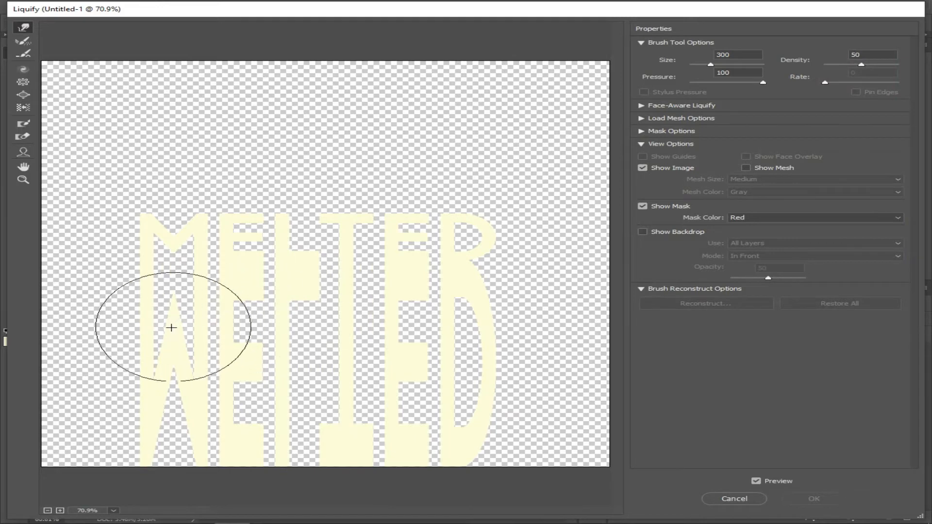
{"action": "mouse_move", "coordinate": [158, 329]}
{"action": "left_mouse_down"}
{"action": "mouse_move", "coordinate": [303, 337]}
{"action": "mouse_move", "coordinate": [262, 345]}
{"action": "mouse_move", "coordinate": [319, 372]}
{"action": "mouse_move", "coordinate": [472, 402]}
{"action": "mouse_move", "coordinate": [455, 414]}
{"action": "mouse_move", "coordinate": [451, 450]}
{"action": "mouse_move", "coordinate": [373, 446]}
{"action": "mouse_move", "coordinate": [357, 373]}
{"action": "mouse_move", "coordinate": [402, 305]}
{"action": "mouse_move", "coordinate": [401, 291]}
{"action": "mouse_move", "coordinate": [485, 279]}
{"action": "mouse_move", "coordinate": [463, 274]}
{"action": "mouse_move", "coordinate": [416, 186]}
{"action": "left_mouse_up"}
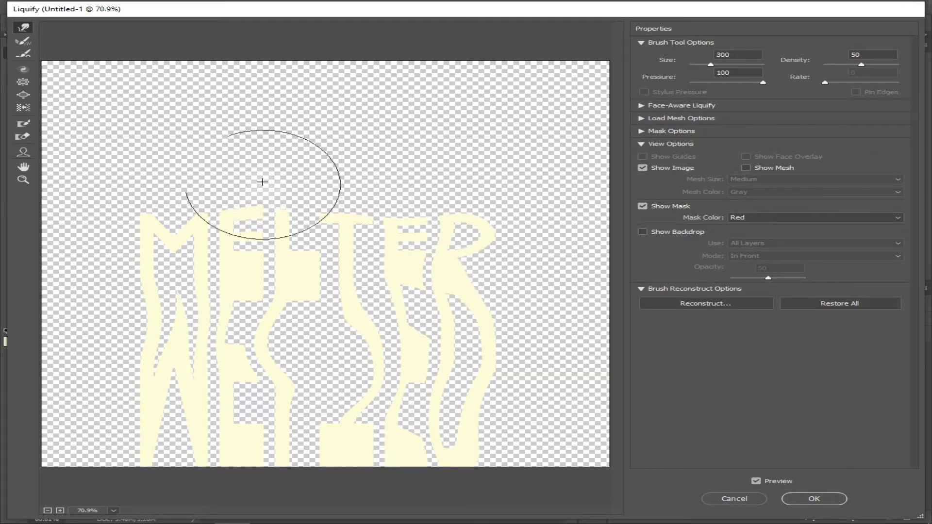
{"action": "mouse_move", "coordinate": [195, 231]}
{"action": "left_mouse_down"}
{"action": "mouse_move", "coordinate": [291, 291]}
{"action": "mouse_move", "coordinate": [333, 385]}
{"action": "mouse_move", "coordinate": [491, 409]}
{"action": "mouse_move", "coordinate": [452, 389]}
{"action": "mouse_move", "coordinate": [458, 414]}
{"action": "mouse_move", "coordinate": [334, 322]}
{"action": "mouse_move", "coordinate": [294, 311]}
{"action": "mouse_move", "coordinate": [314, 323]}
{"action": "mouse_move", "coordinate": [166, 389]}
{"action": "mouse_move", "coordinate": [161, 444]}
{"action": "mouse_move", "coordinate": [162, 413]}
{"action": "mouse_move", "coordinate": [125, 367]}
{"action": "mouse_move", "coordinate": [140, 360]}
{"action": "mouse_move", "coordinate": [175, 427]}
{"action": "left_mouse_up"}
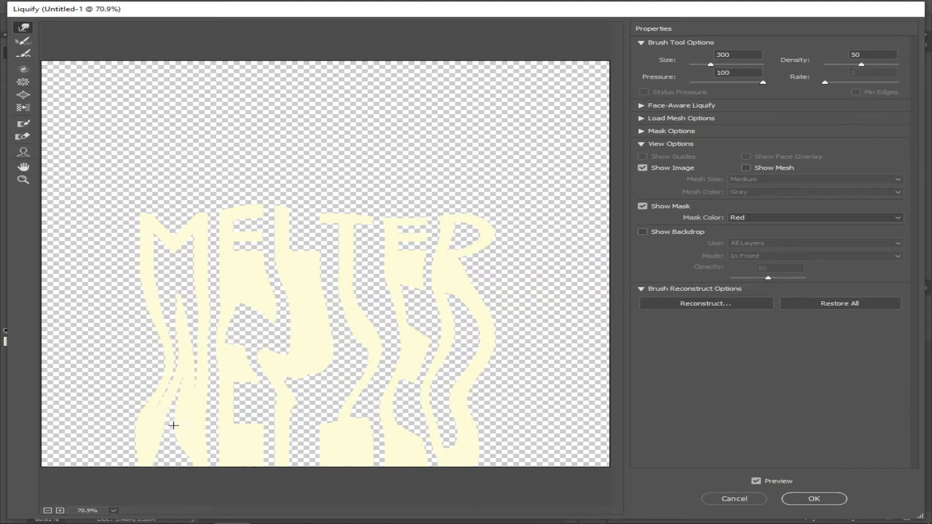
{"action": "mouse_move", "coordinate": [467, 383]}
{"action": "left_mouse_down"}
{"action": "mouse_move", "coordinate": [416, 374]}
{"action": "mouse_move", "coordinate": [368, 400]}
{"action": "mouse_move", "coordinate": [344, 389]}
{"action": "left_mouse_up"}
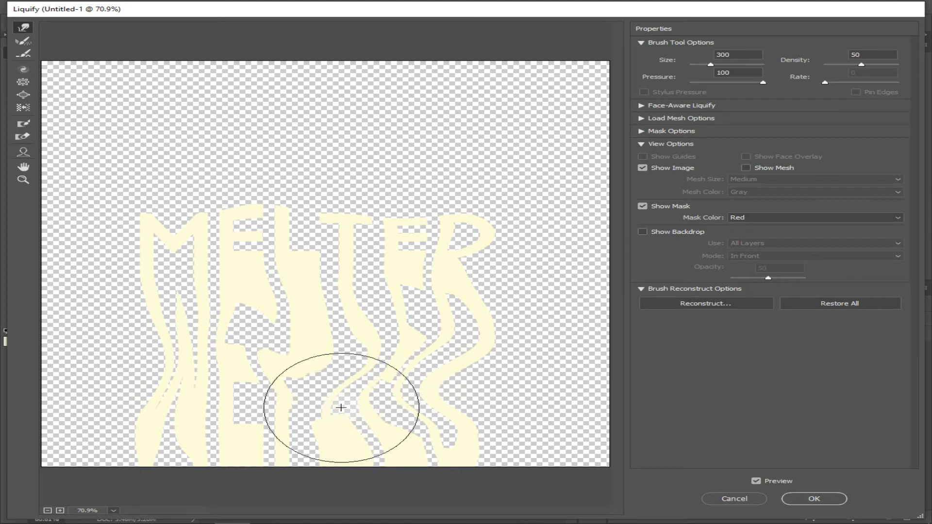
{"action": "mouse_move", "coordinate": [302, 347]}
{"action": "left_mouse_down"}
{"action": "mouse_move", "coordinate": [325, 364]}
{"action": "mouse_move", "coordinate": [339, 334]}
{"action": "mouse_move", "coordinate": [341, 319]}
{"action": "mouse_move", "coordinate": [310, 317]}
{"action": "mouse_move", "coordinate": [375, 321]}
{"action": "mouse_move", "coordinate": [420, 305]}
{"action": "mouse_move", "coordinate": [400, 292]}
{"action": "mouse_move", "coordinate": [394, 298]}
{"action": "mouse_move", "coordinate": [466, 298]}
{"action": "mouse_move", "coordinate": [490, 278]}
{"action": "mouse_move", "coordinate": [482, 283]}
{"action": "mouse_move", "coordinate": [490, 335]}
{"action": "mouse_move", "coordinate": [474, 390]}
{"action": "mouse_move", "coordinate": [454, 375]}
{"action": "left_mouse_up"}
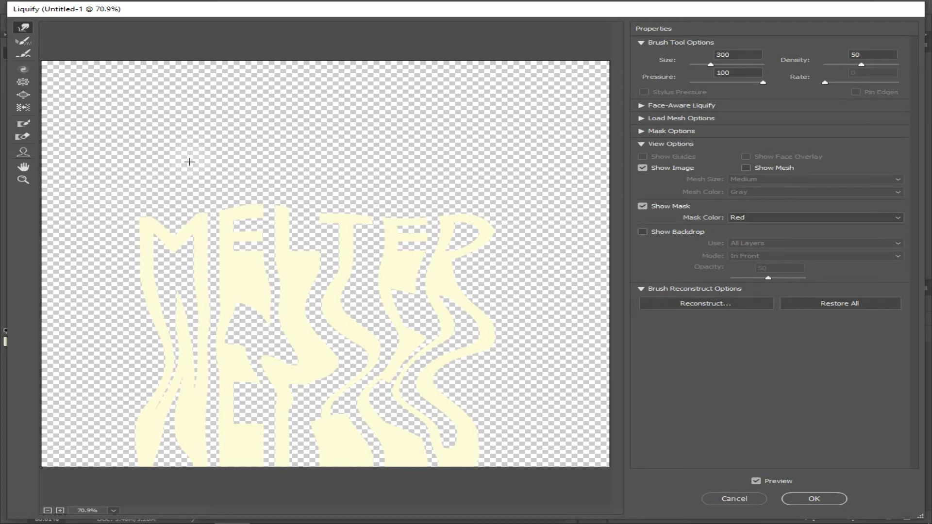
{"action": "mouse_move", "coordinate": [270, 312]}
{"action": "left_mouse_down"}
{"action": "mouse_move", "coordinate": [248, 325]}
{"action": "mouse_move", "coordinate": [226, 305]}
{"action": "mouse_move", "coordinate": [267, 336]}
{"action": "mouse_move", "coordinate": [454, 415]}
{"action": "mouse_move", "coordinate": [359, 413]}
{"action": "mouse_move", "coordinate": [328, 439]}
{"action": "mouse_move", "coordinate": [294, 417]}
{"action": "mouse_move", "coordinate": [256, 412]}
{"action": "mouse_move", "coordinate": [258, 446]}
{"action": "mouse_move", "coordinate": [171, 430]}
{"action": "mouse_move", "coordinate": [187, 450]}
{"action": "mouse_move", "coordinate": [166, 443]}
{"action": "left_mouse_up"}
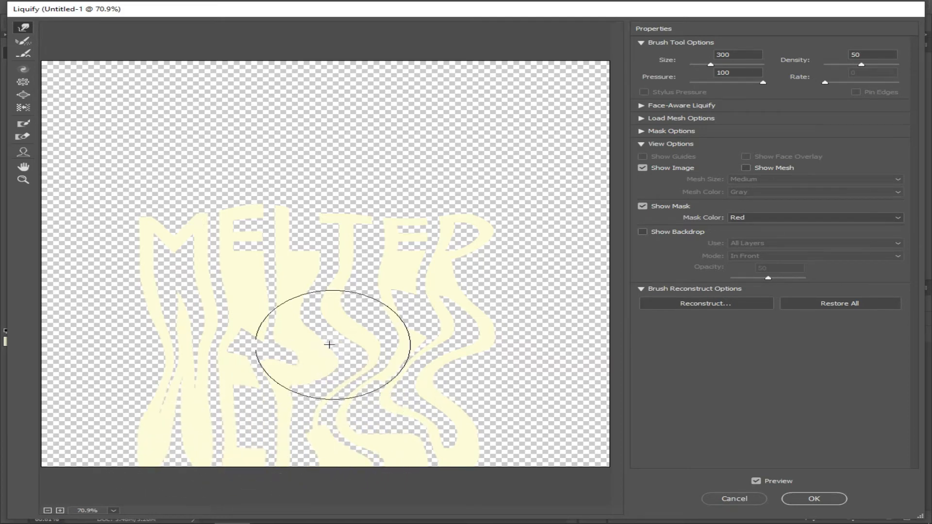
{"action": "mouse_move", "coordinate": [272, 322]}
{"action": "left_mouse_down"}
{"action": "mouse_move", "coordinate": [262, 302]}
{"action": "mouse_move", "coordinate": [469, 428]}
{"action": "mouse_move", "coordinate": [449, 446]}
{"action": "mouse_move", "coordinate": [462, 348]}
{"action": "mouse_move", "coordinate": [413, 320]}
{"action": "mouse_move", "coordinate": [410, 303]}
{"action": "mouse_move", "coordinate": [405, 318]}
{"action": "mouse_move", "coordinate": [379, 273]}
{"action": "mouse_move", "coordinate": [388, 285]}
{"action": "mouse_move", "coordinate": [431, 287]}
{"action": "mouse_move", "coordinate": [430, 295]}
{"action": "mouse_move", "coordinate": [346, 275]}
{"action": "mouse_move", "coordinate": [348, 263]}
{"action": "mouse_move", "coordinate": [314, 278]}
{"action": "mouse_move", "coordinate": [330, 281]}
{"action": "mouse_move", "coordinate": [265, 290]}
{"action": "mouse_move", "coordinate": [278, 310]}
{"action": "mouse_move", "coordinate": [238, 295]}
{"action": "mouse_move", "coordinate": [277, 295]}
{"action": "mouse_move", "coordinate": [249, 299]}
{"action": "left_mouse_up"}
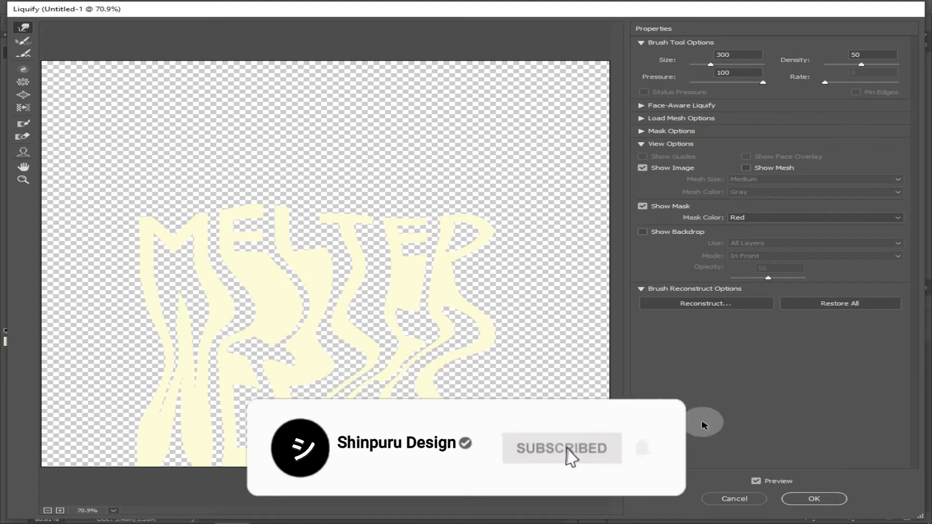
{"action": "left_click", "coordinate": [814, 499]}
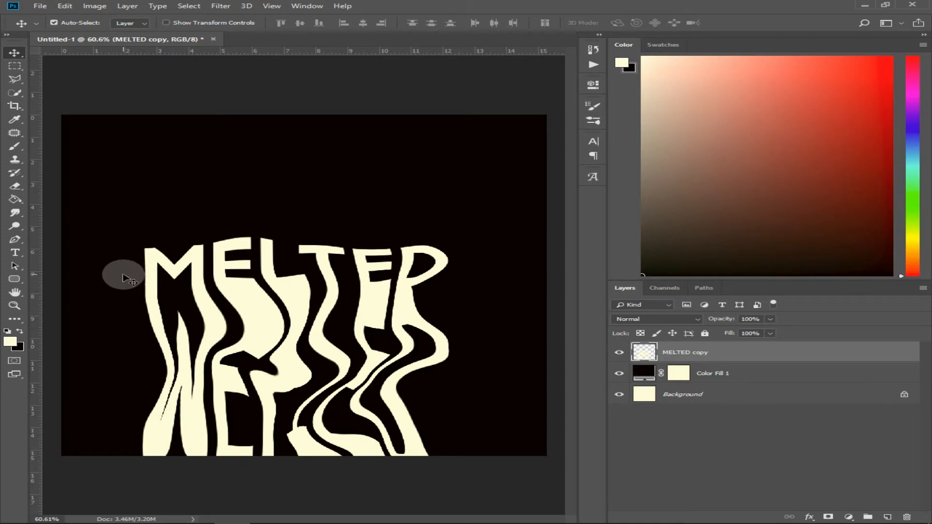
Step: Smudge the edges of the warped letters' lower strokes across the word with the Smudge tool, size 125 and strength 50%
{"action": "left_click", "coordinate": [14, 212]}
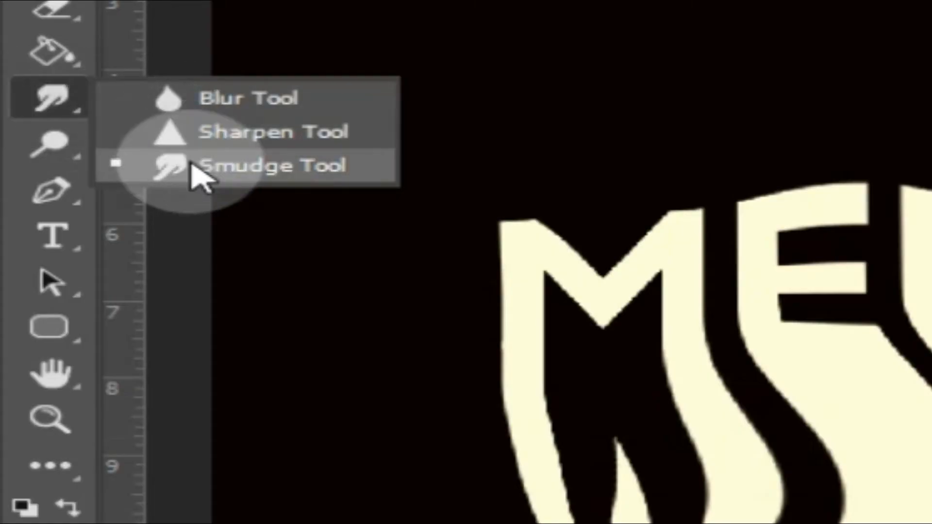
{"action": "left_click", "coordinate": [194, 166]}
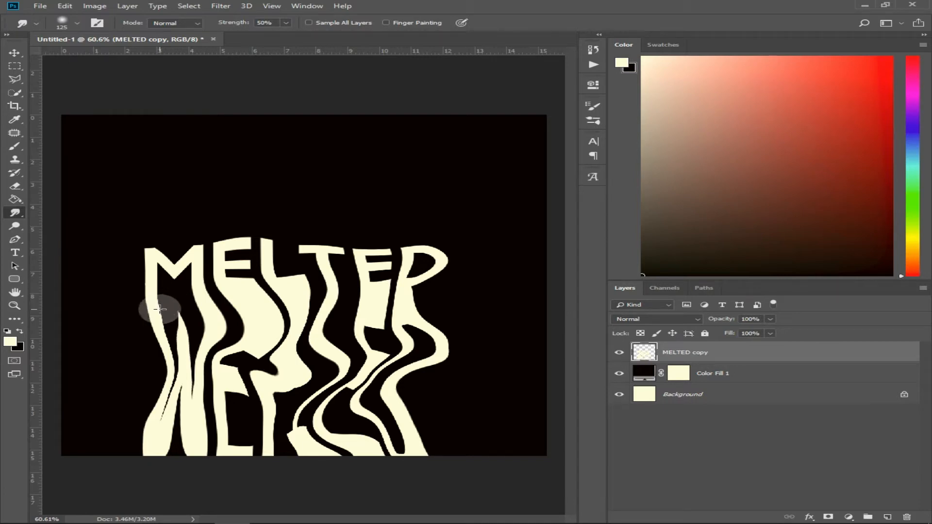
{"action": "left_click_drag", "start_coordinate": [179, 315], "coordinate": [228, 325]}
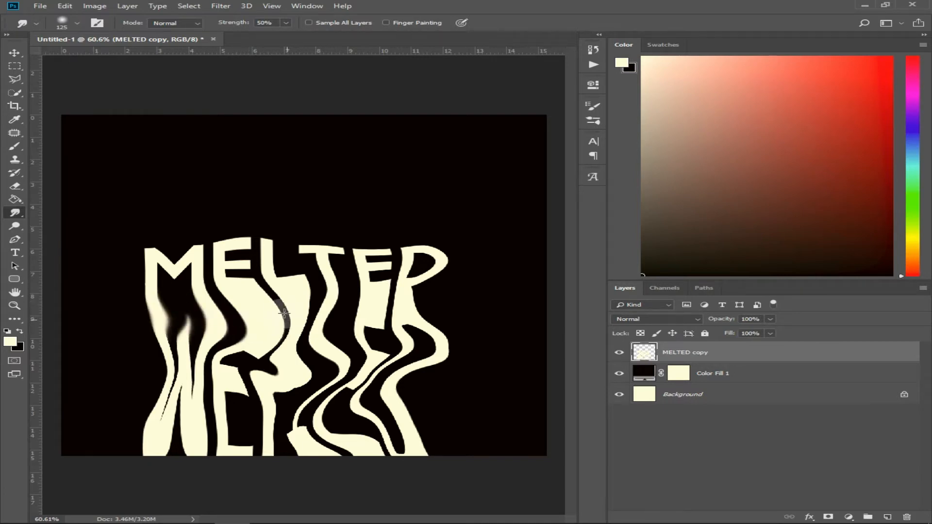
{"action": "mouse_move", "coordinate": [293, 317]}
{"action": "left_mouse_down"}
{"action": "mouse_move", "coordinate": [379, 299]}
{"action": "mouse_move", "coordinate": [422, 316]}
{"action": "mouse_move", "coordinate": [432, 353]}
{"action": "mouse_move", "coordinate": [377, 403]}
{"action": "mouse_move", "coordinate": [358, 383]}
{"action": "mouse_move", "coordinate": [313, 398]}
{"action": "mouse_move", "coordinate": [345, 363]}
{"action": "mouse_move", "coordinate": [262, 367]}
{"action": "mouse_move", "coordinate": [225, 379]}
{"action": "left_mouse_up"}
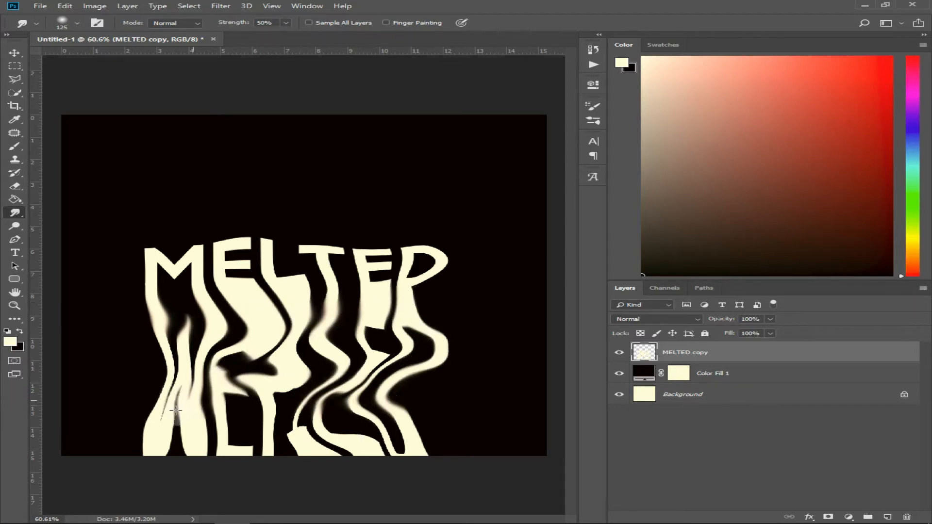
{"action": "left_click_drag", "start_coordinate": [176, 411], "coordinate": [144, 403]}
{"action": "mouse_move", "coordinate": [235, 455]}
{"action": "left_mouse_down"}
{"action": "mouse_move", "coordinate": [274, 435]}
{"action": "mouse_move", "coordinate": [311, 450]}
{"action": "mouse_move", "coordinate": [235, 445]}
{"action": "mouse_move", "coordinate": [221, 415]}
{"action": "mouse_move", "coordinate": [308, 444]}
{"action": "mouse_move", "coordinate": [402, 445]}
{"action": "left_mouse_up"}
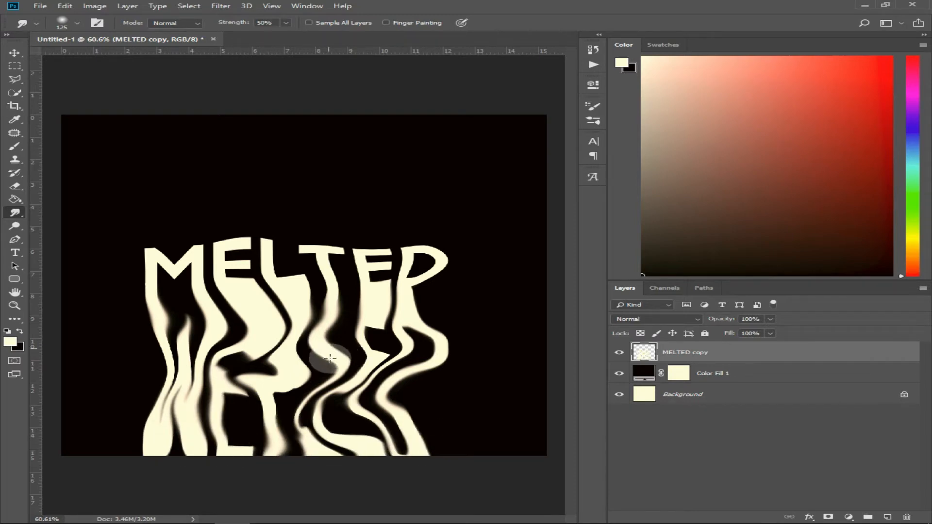
{"action": "left_click_drag", "start_coordinate": [379, 354], "coordinate": [355, 341]}
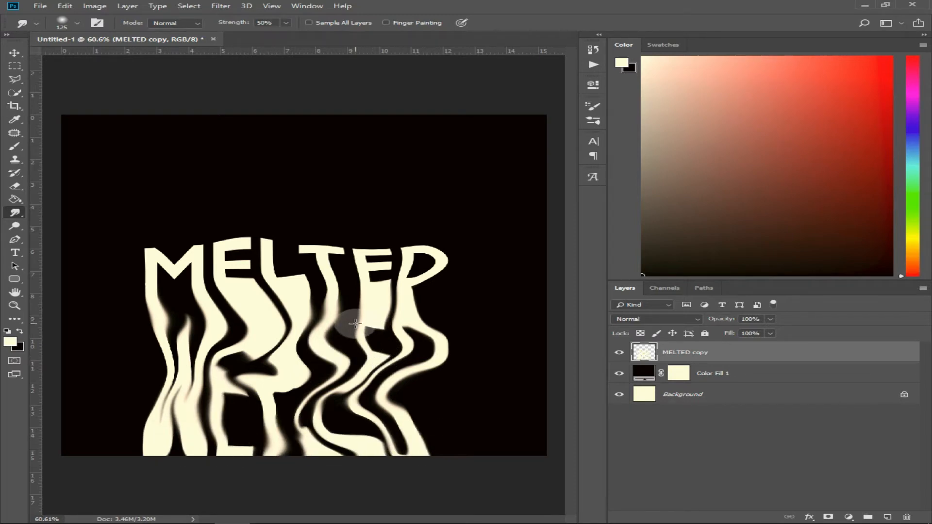
Step: Add Bevel & Emboss (depth about 553%, highlight opacity 64%, shadow opacity 27%) and a green-to-purple linear Gradient Overlay at 85% scale to the MELTED copy layer
{"action": "double_click", "coordinate": [850, 354]}
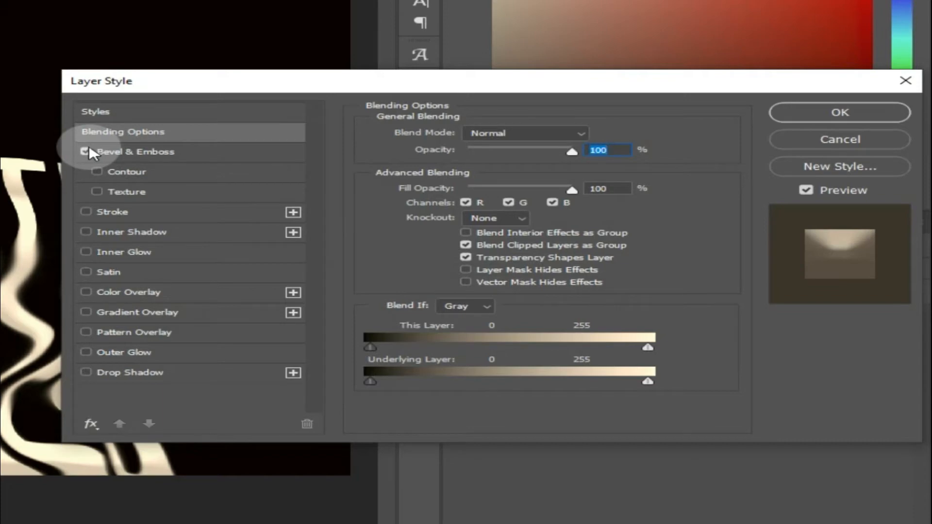
{"action": "left_click", "coordinate": [372, 241]}
{"action": "left_click", "coordinate": [141, 158]}
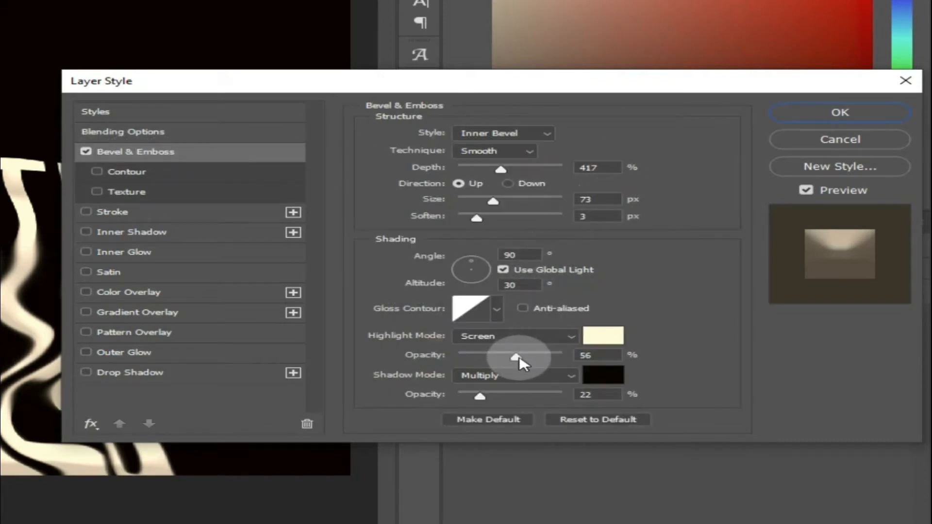
{"action": "left_click_drag", "start_coordinate": [514, 365], "coordinate": [524, 361]}
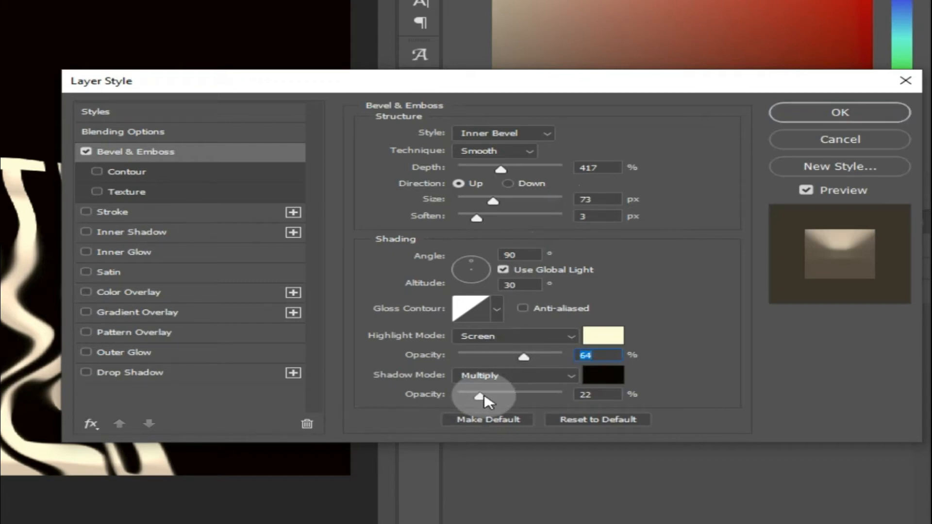
{"action": "mouse_move", "coordinate": [484, 395]}
{"action": "left_mouse_down"}
{"action": "mouse_move", "coordinate": [500, 393]}
{"action": "mouse_move", "coordinate": [492, 400]}
{"action": "left_mouse_up"}
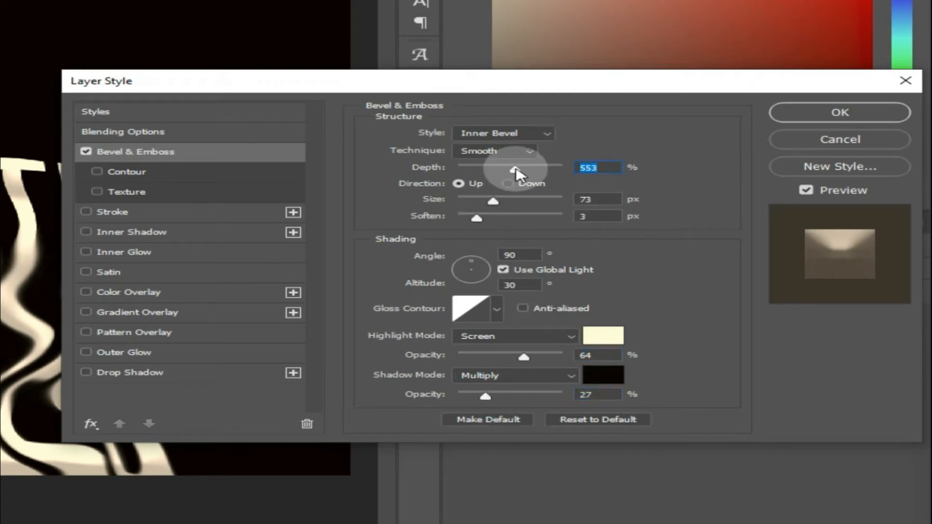
{"action": "left_click_drag", "start_coordinate": [516, 168], "coordinate": [482, 220]}
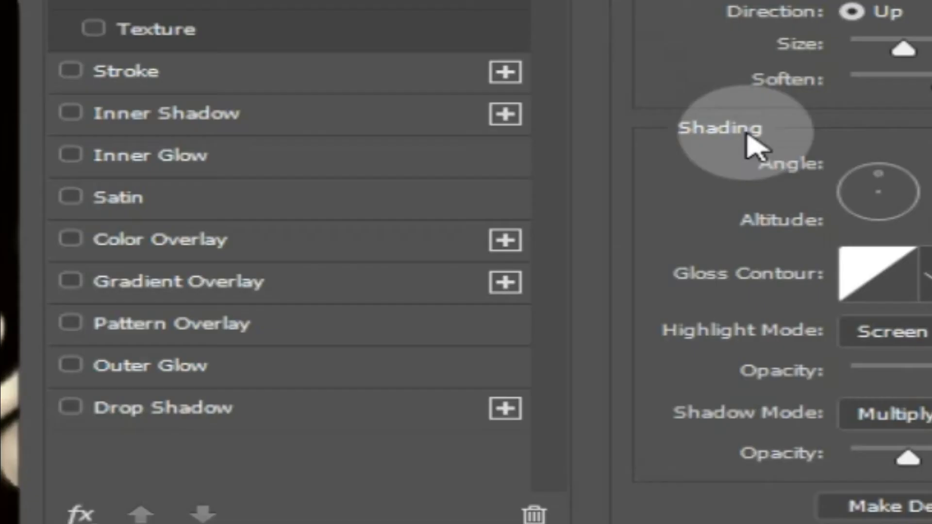
{"action": "left_click", "coordinate": [141, 284]}
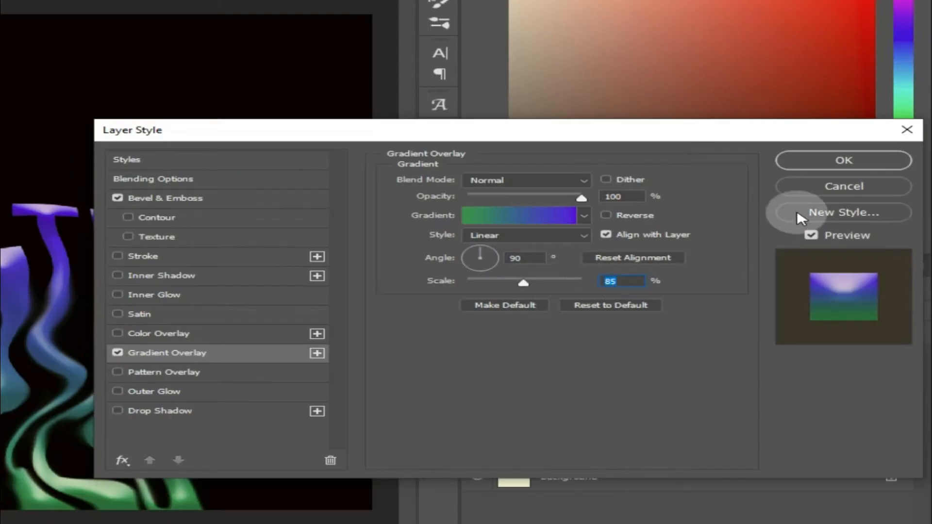
{"action": "left_click", "coordinate": [844, 160]}
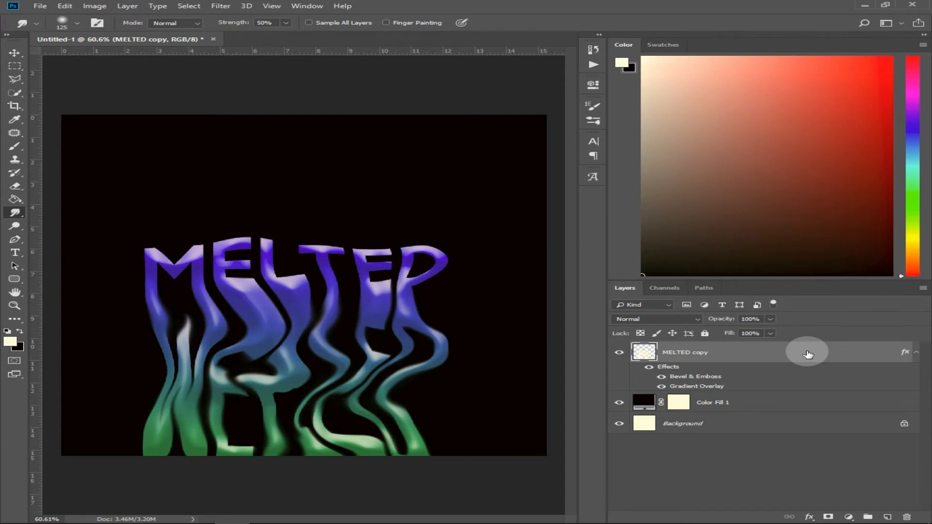
Step: Duplicate the MELTED copy layer and add a purple Outer Glow to the duplicate with opacity 30%, spread 3% and size 2 px
{"action": "key", "text": "ctrl+j"}
{"action": "double_click", "coordinate": [793, 357]}
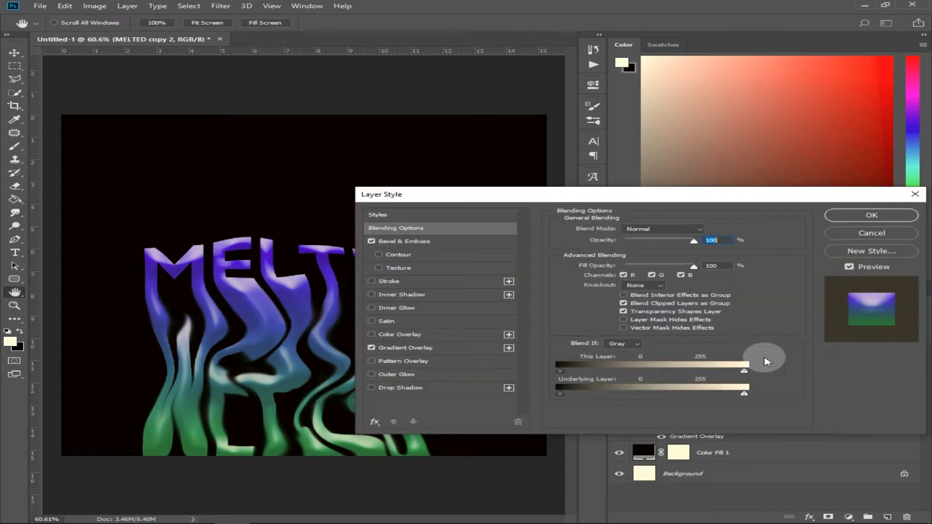
{"action": "left_click", "coordinate": [408, 354]}
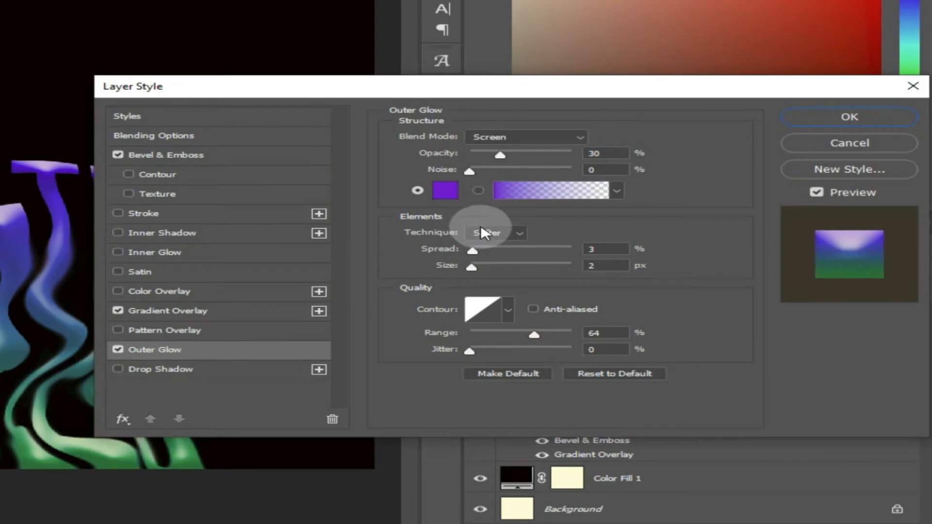
{"action": "left_click", "coordinate": [812, 121]}
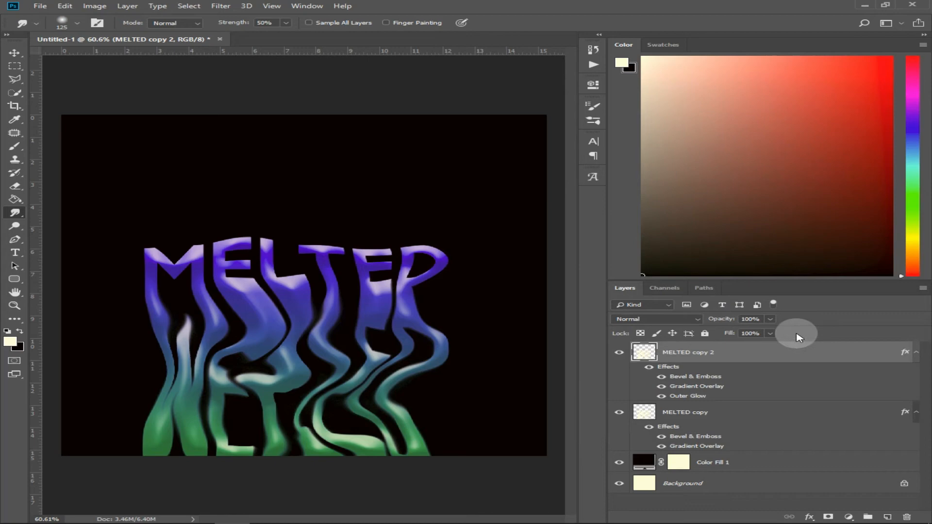
Step: Duplicate the MELTED copy 2 layer and apply a Gaussian Blur with a 2.9-pixel radius to the new copy
{"action": "key", "text": "ctrl+j"}
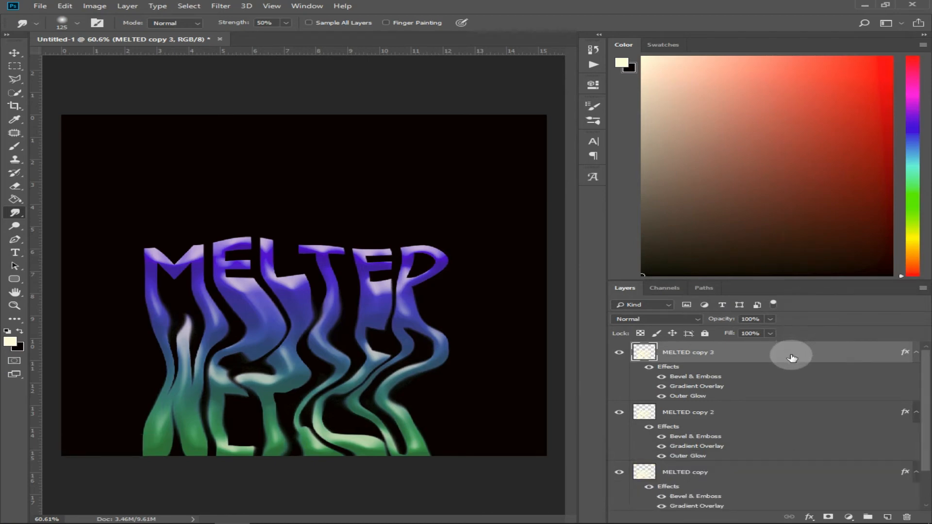
{"action": "left_click", "coordinate": [220, 6]}
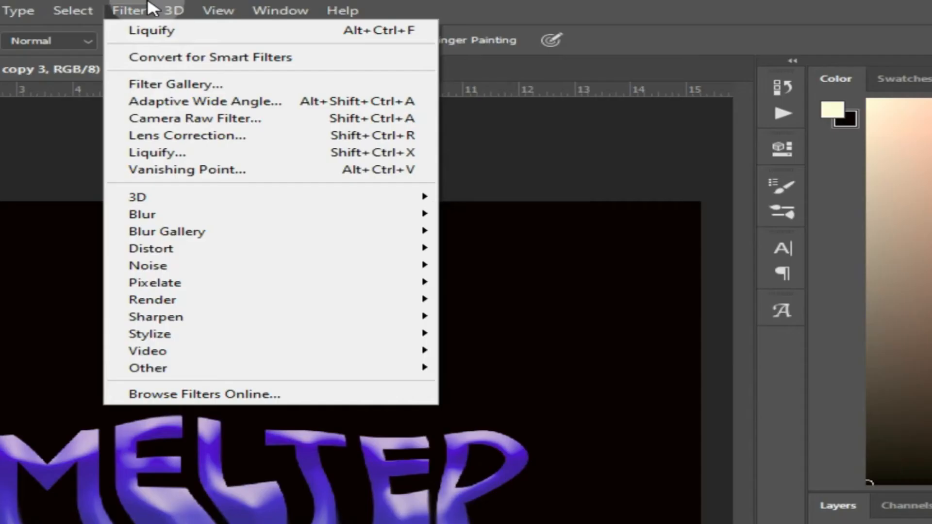
{"action": "mouse_move", "coordinate": [202, 223]}
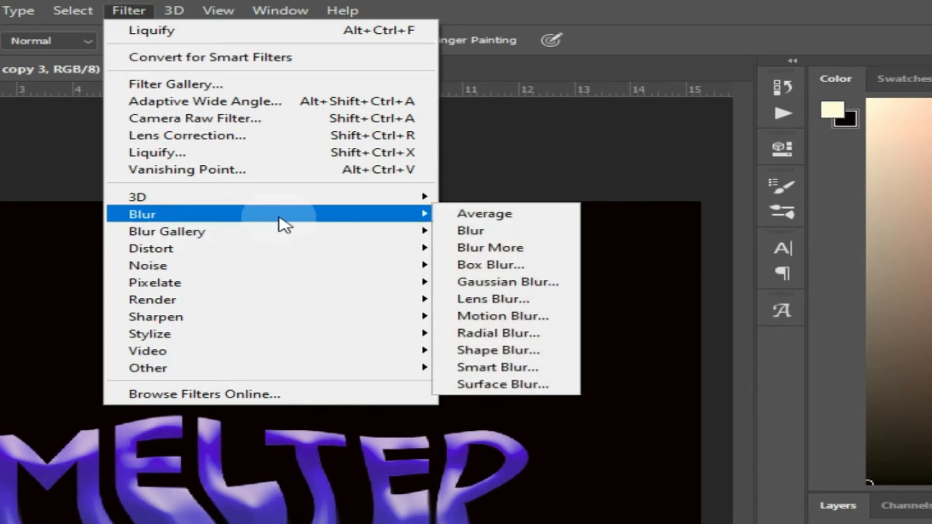
{"action": "left_click", "coordinate": [525, 287]}
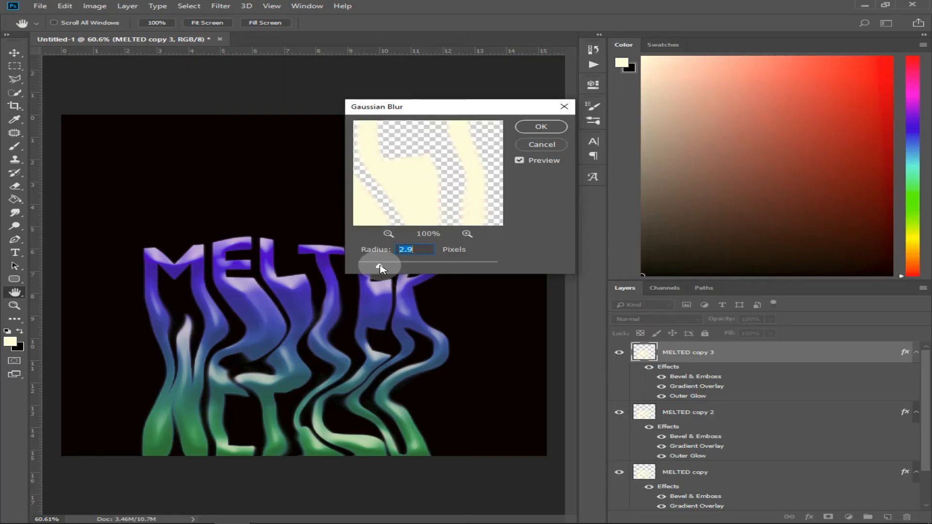
{"action": "left_click", "coordinate": [541, 127]}
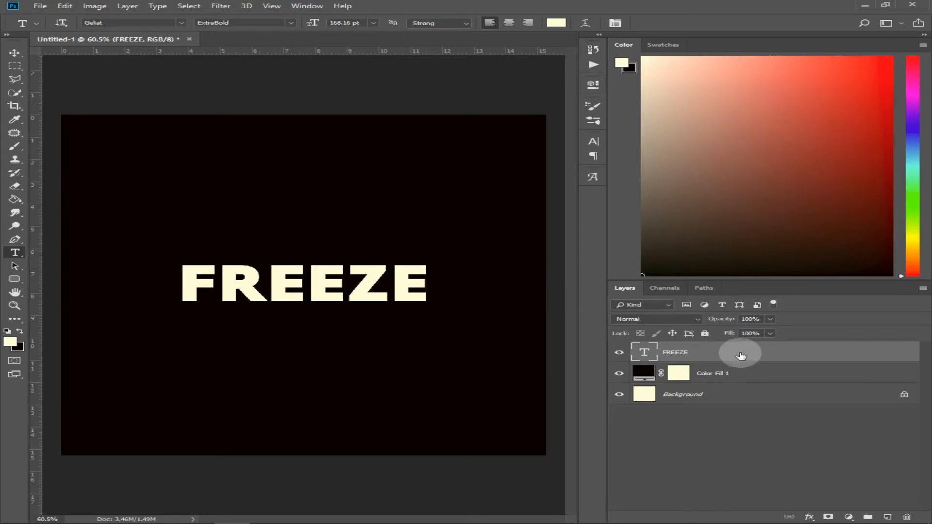
Step: Rasterize the FREEZE text layer and duplicate it
{"action": "right_click", "coordinate": [748, 359]}
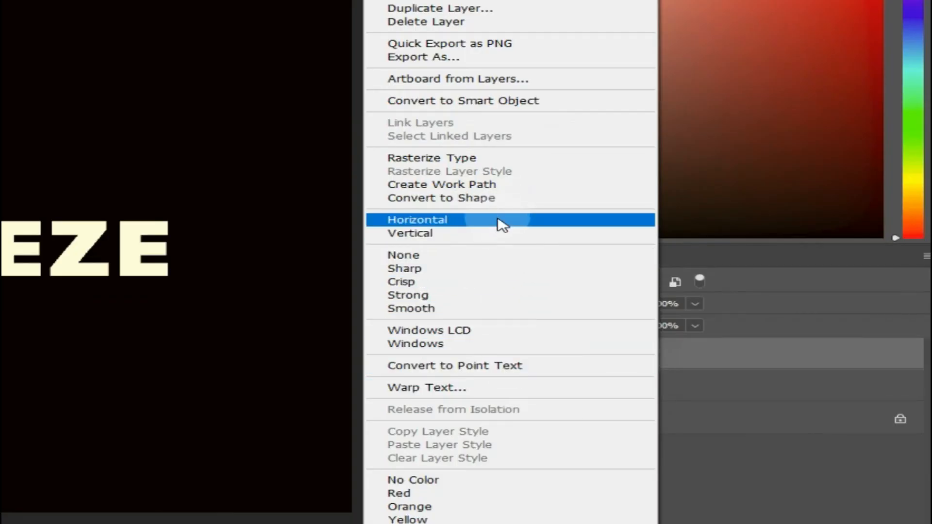
{"action": "left_click", "coordinate": [509, 160]}
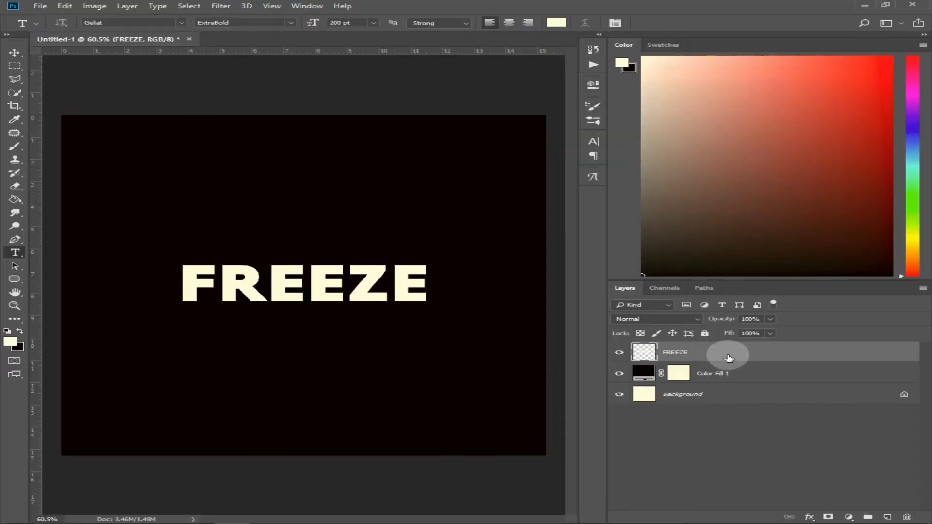
{"action": "key", "text": "ctrl+j"}
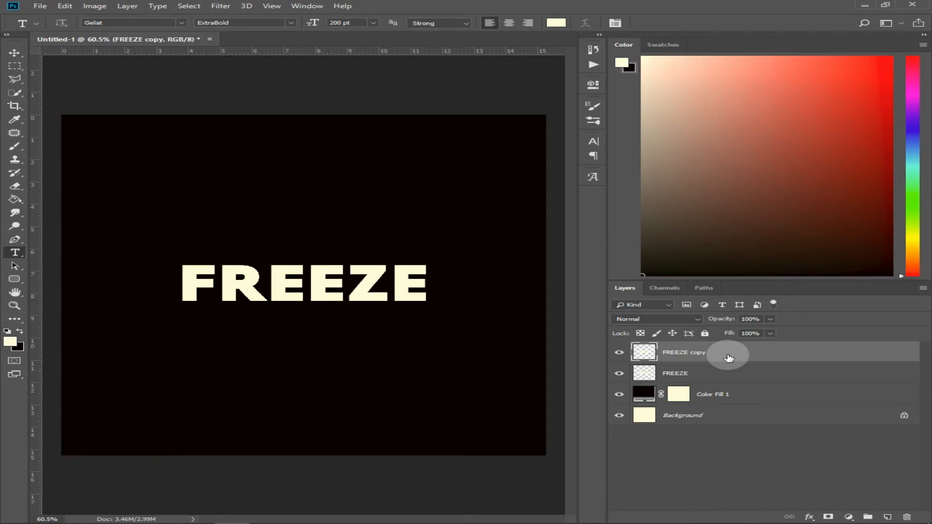
Step: Apply a Motion Blur to the FREEZE copy layer with an angle of -90° and a distance of 1237 pixels
{"action": "left_click", "coordinate": [221, 6]}
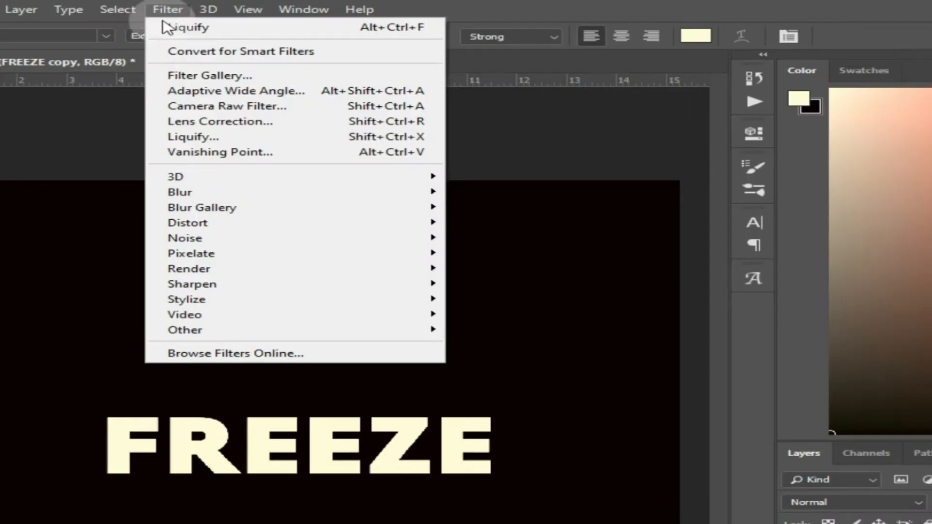
{"action": "left_click", "coordinate": [336, 193]}
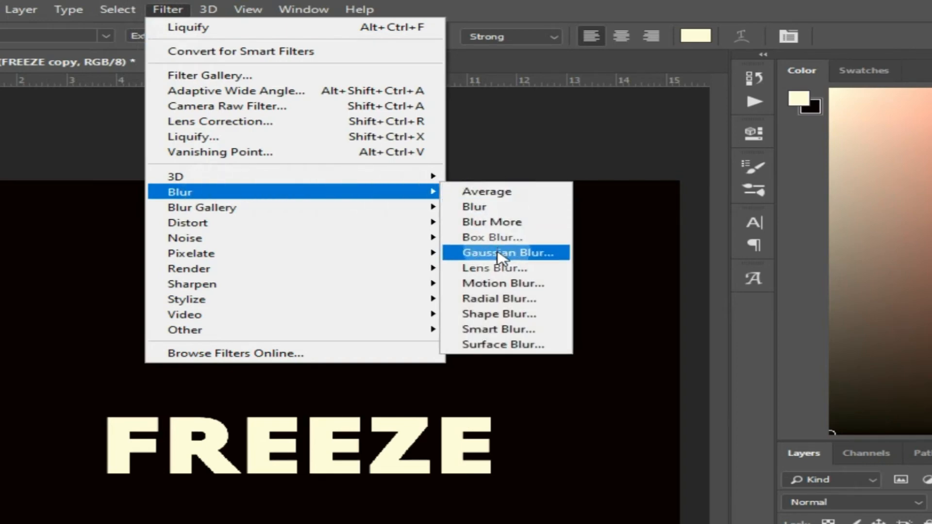
{"action": "left_click", "coordinate": [502, 284]}
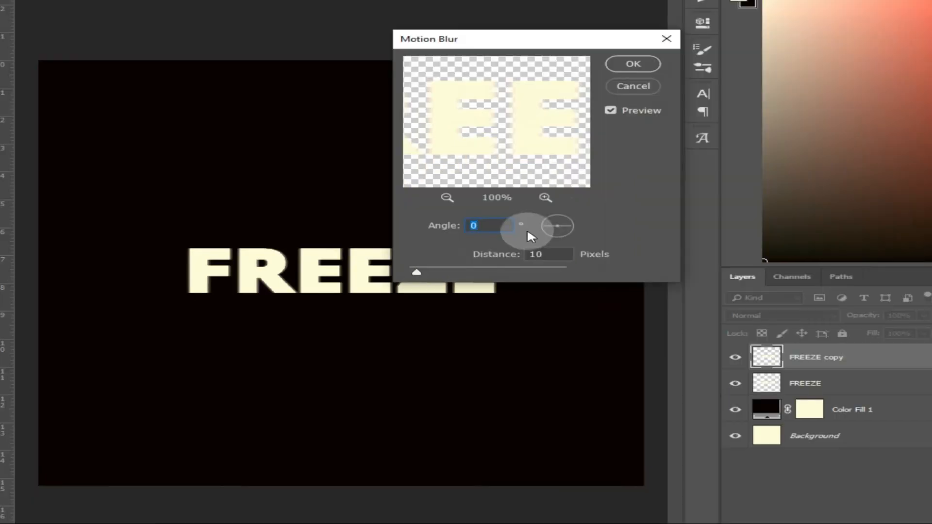
{"action": "type", "text": "-90"}
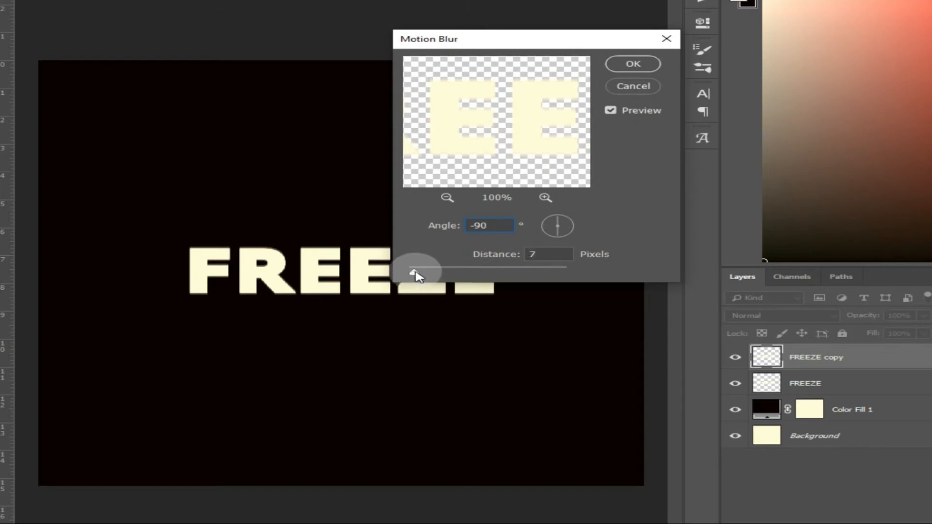
{"action": "left_click_drag", "start_coordinate": [415, 273], "coordinate": [548, 273]}
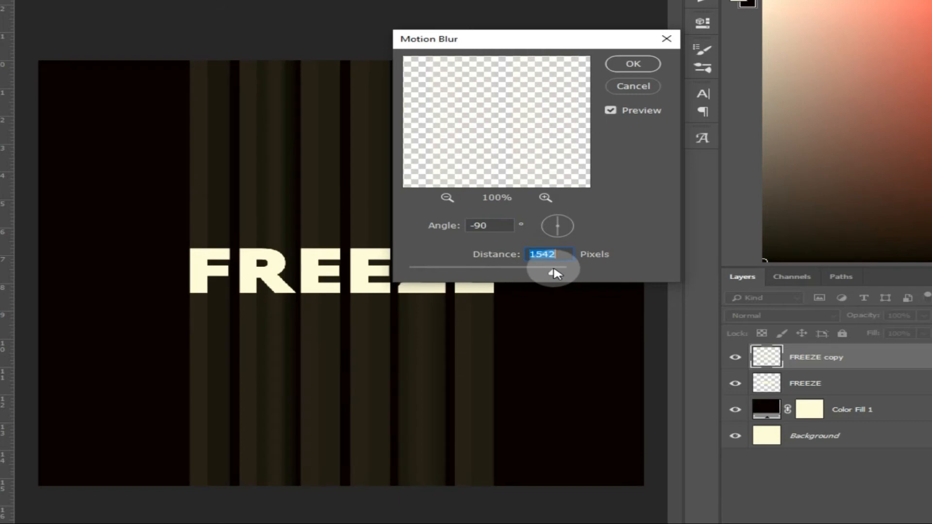
{"action": "mouse_move", "coordinate": [542, 275]}
{"action": "left_mouse_down"}
{"action": "mouse_move", "coordinate": [534, 273]}
{"action": "mouse_move", "coordinate": [546, 275]}
{"action": "left_mouse_up"}
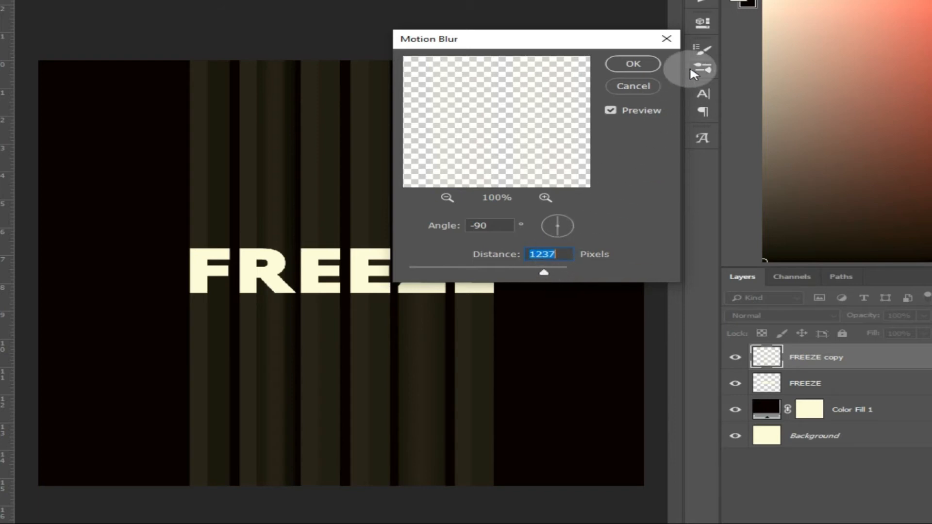
{"action": "left_click", "coordinate": [654, 65]}
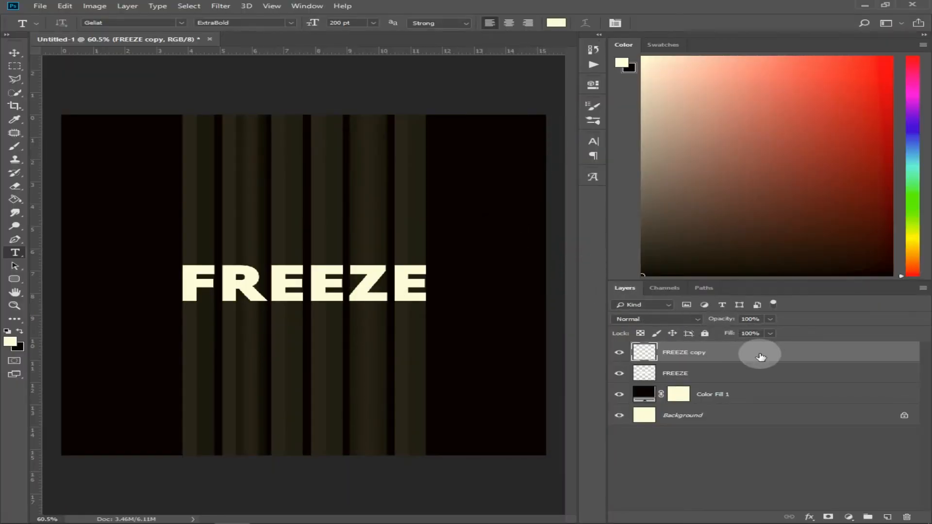
Step: Duplicate the motion-blurred FREEZE copy layer nine times to intensify the vertical streaks
{"action": "key", "text": "ctrl+j"}
{"action": "key", "text": "ctrl+j"}
{"action": "key", "text": "ctrl+j"}
{"action": "key", "text": "ctrl+j"}
{"action": "key", "text": "ctrl+j"}
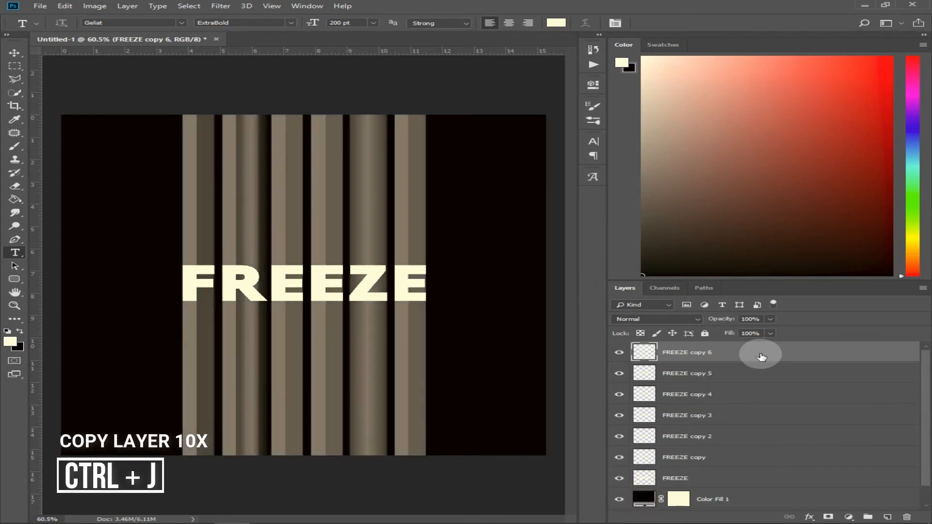
{"action": "key", "text": "ctrl+j"}
{"action": "key", "text": "ctrl+j"}
{"action": "key", "text": "ctrl+j"}
{"action": "key", "text": "ctrl+j"}
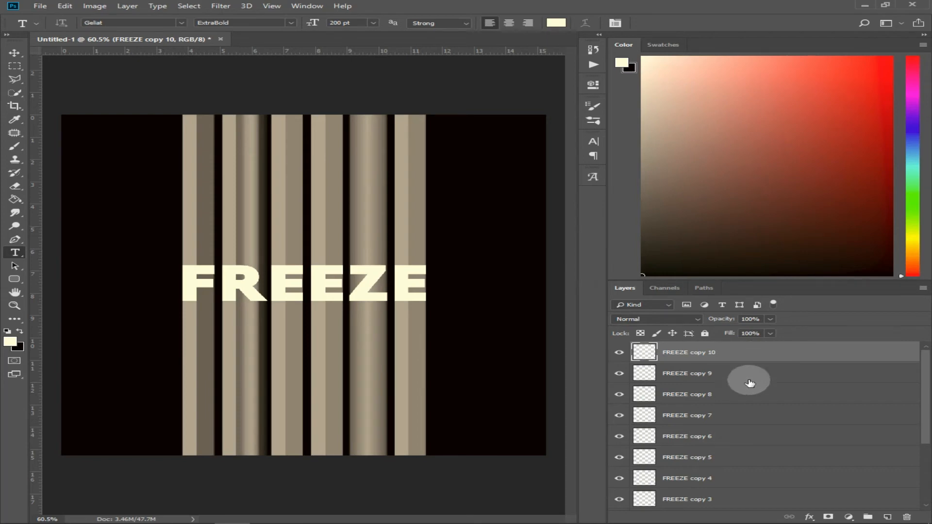
Step: Select all the blurred layers from FREEZE copy 10 down to FREEZE copy and merge them into one layer
{"action": "scroll", "coordinate": [743, 389], "scroll_direction": "down", "scroll_amount": 3}
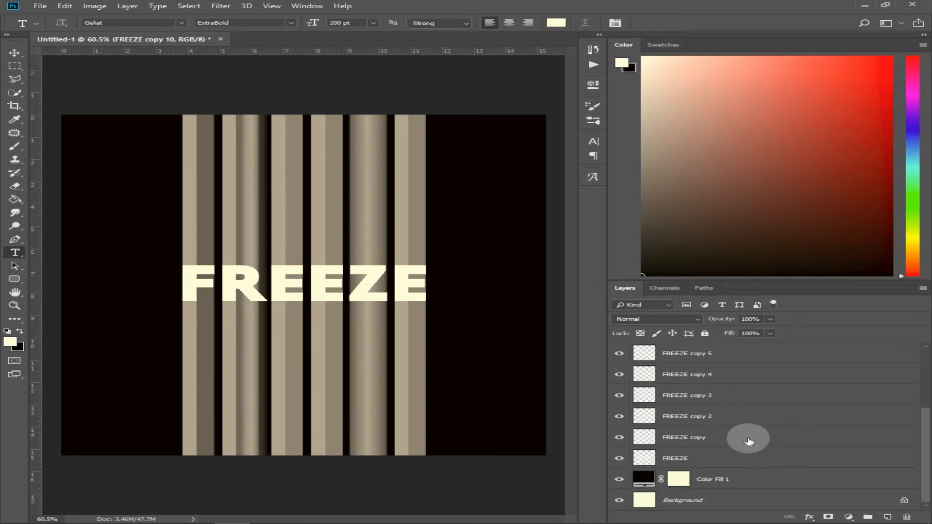
{"action": "left_click", "coordinate": [750, 437], "text": "shift"}
{"action": "right_click", "coordinate": [752, 438]}
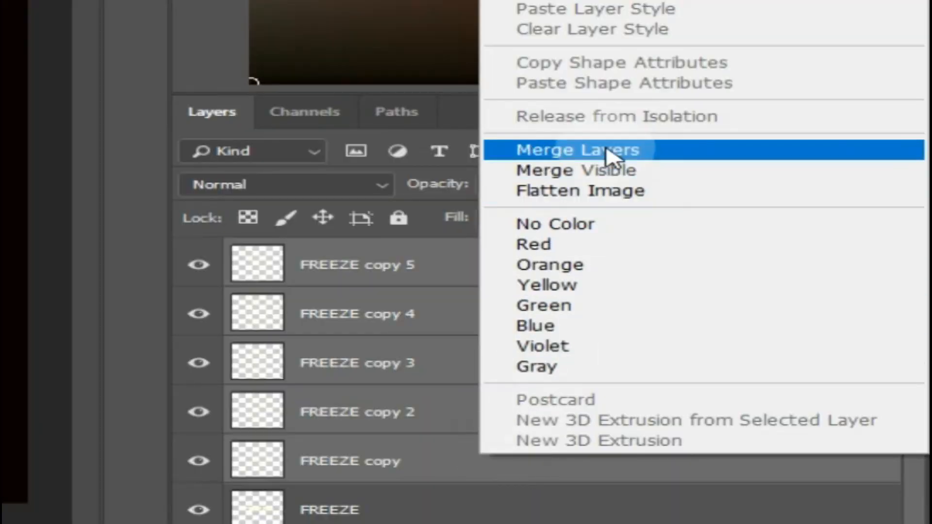
{"action": "left_click", "coordinate": [805, 304]}
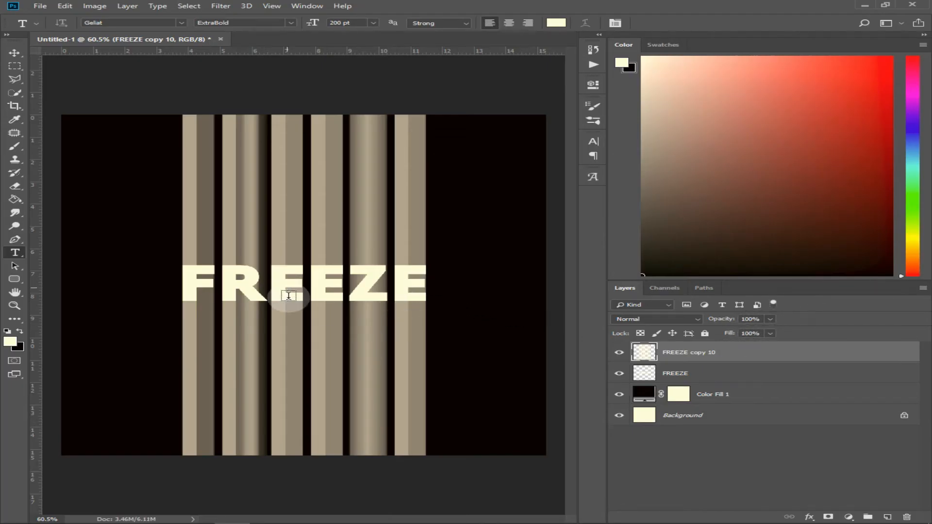
Step: Move the merged streak layer straight up until its lower ends stop a short distance below the FREEZE word
{"action": "key", "text": "v"}
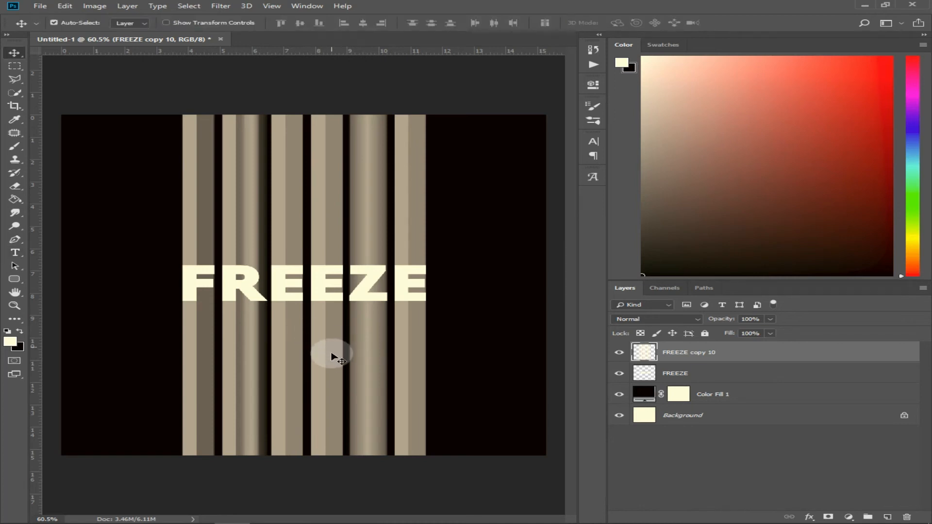
{"action": "left_click_drag", "start_coordinate": [330, 370], "coordinate": [333, 284]}
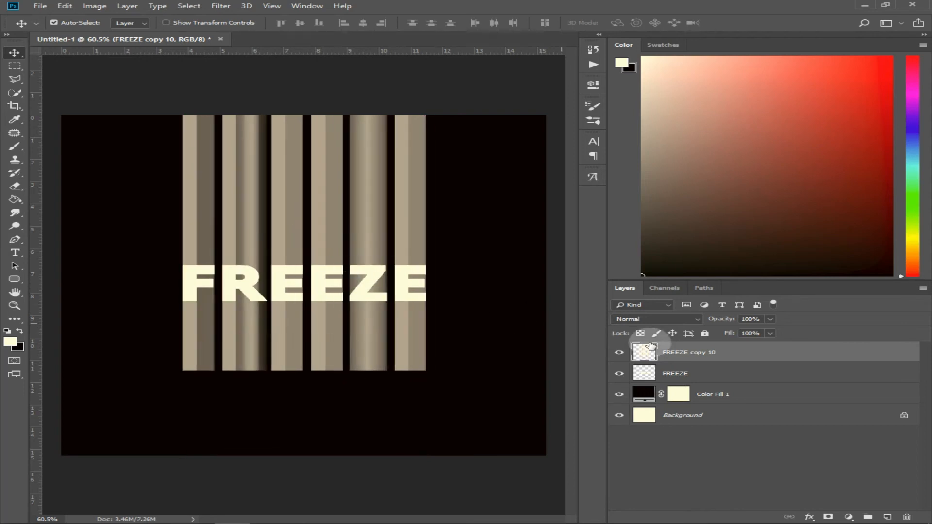
{"action": "left_click", "coordinate": [706, 373]}
{"action": "left_click_drag", "start_coordinate": [363, 311], "coordinate": [362, 316]}
{"action": "key", "text": "ctrl+z"}
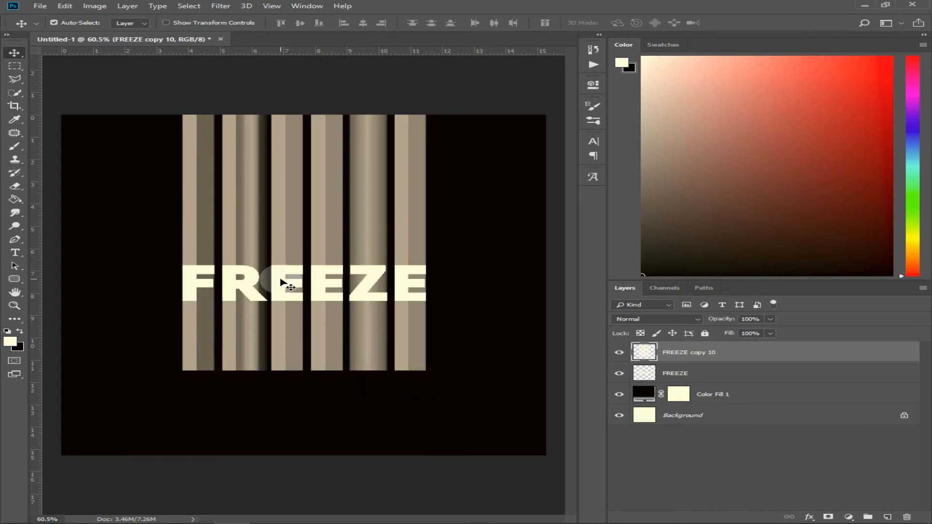
Step: Move the FREEZE word layer straight down until it lines up with the lower ends of the streaks
{"action": "left_click", "coordinate": [680, 373]}
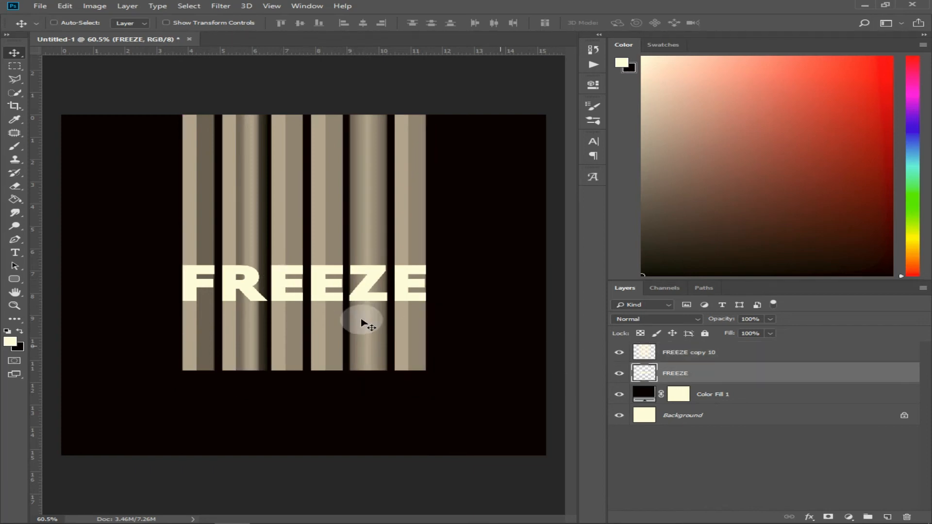
{"action": "key", "text": "ctrl+t"}
{"action": "left_click_drag", "start_coordinate": [335, 292], "coordinate": [346, 365]}
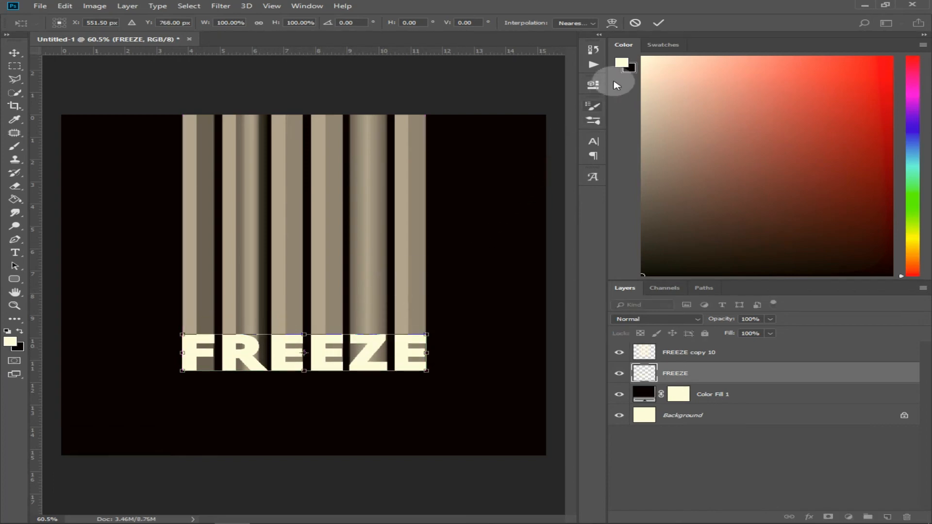
{"action": "left_click", "coordinate": [657, 23]}
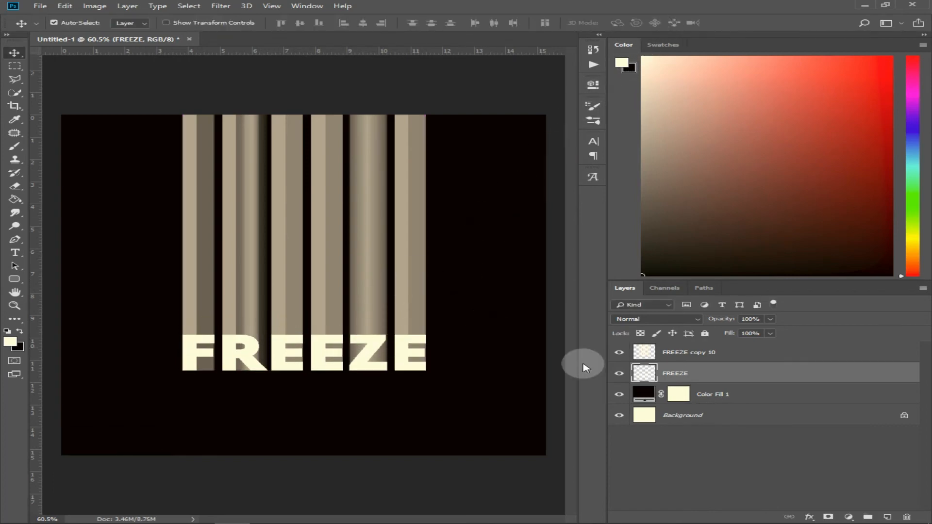
Step: Merge the FREEZE word layer and the FREEZE copy 10 streak layer into one layer
{"action": "left_click", "coordinate": [749, 354], "text": "shift"}
{"action": "right_click", "coordinate": [749, 354]}
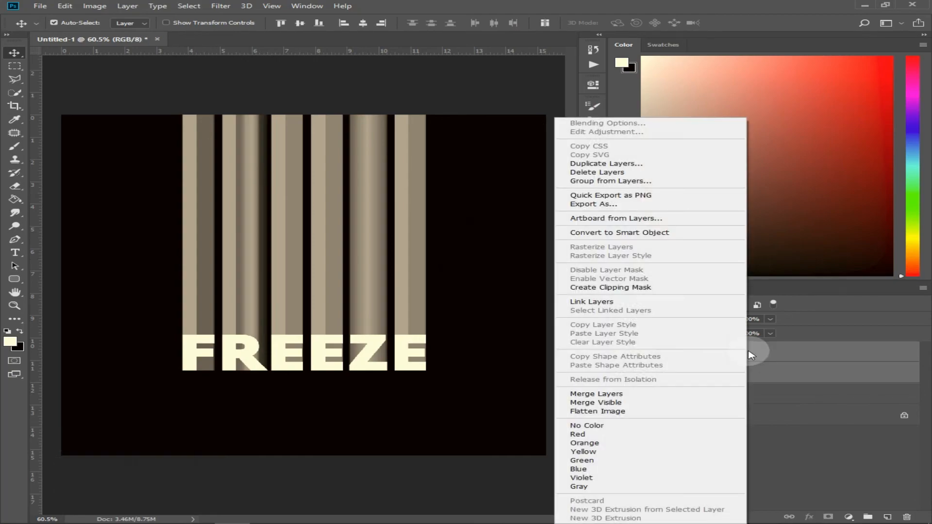
{"action": "left_click", "coordinate": [503, 323]}
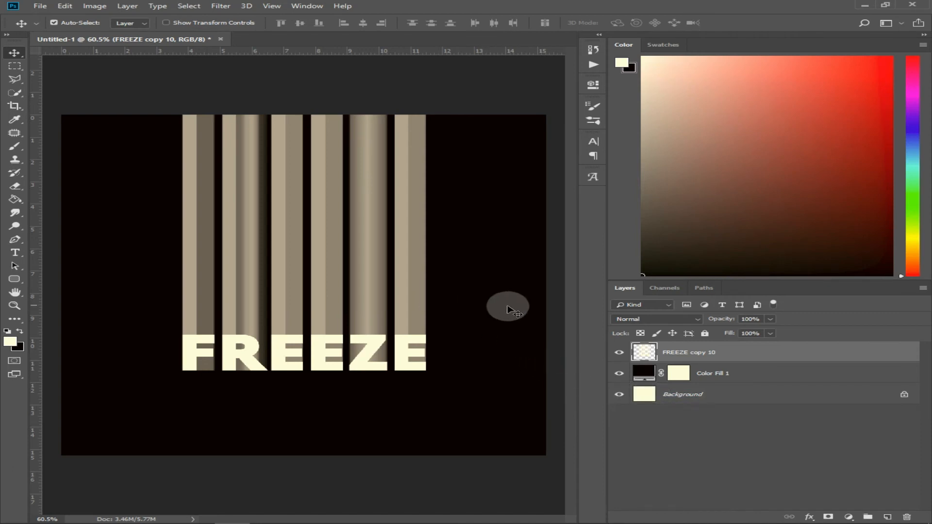
Step: Apply a Wave distortion to the merged FREEZE layer with a minimum wavelength of 220 and a maximum of 221
{"action": "left_click", "coordinate": [225, 9]}
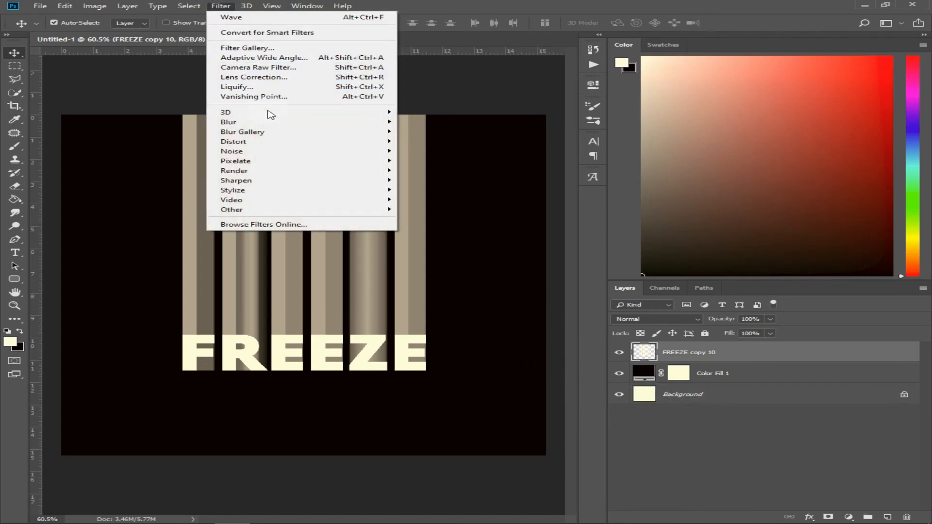
{"action": "mouse_move", "coordinate": [269, 145]}
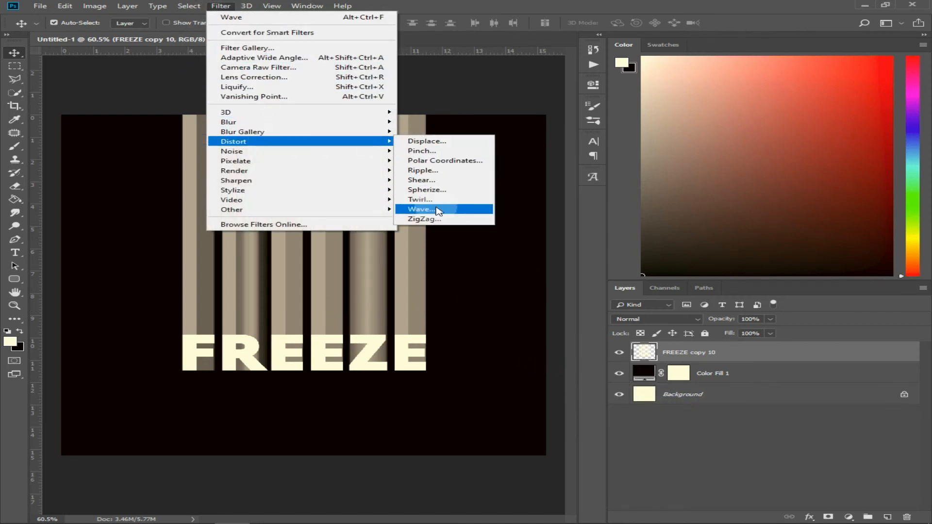
{"action": "left_click", "coordinate": [421, 209]}
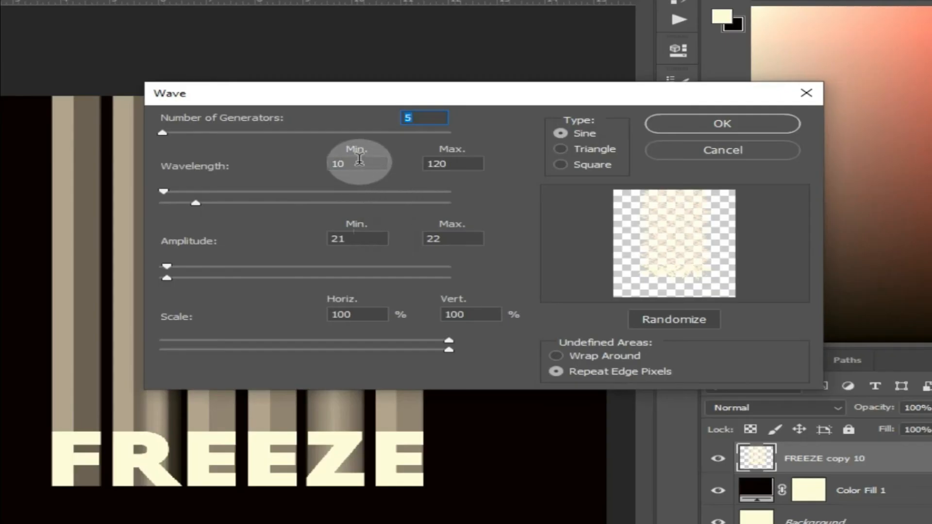
{"action": "left_click_drag", "start_coordinate": [360, 160], "coordinate": [306, 162]}
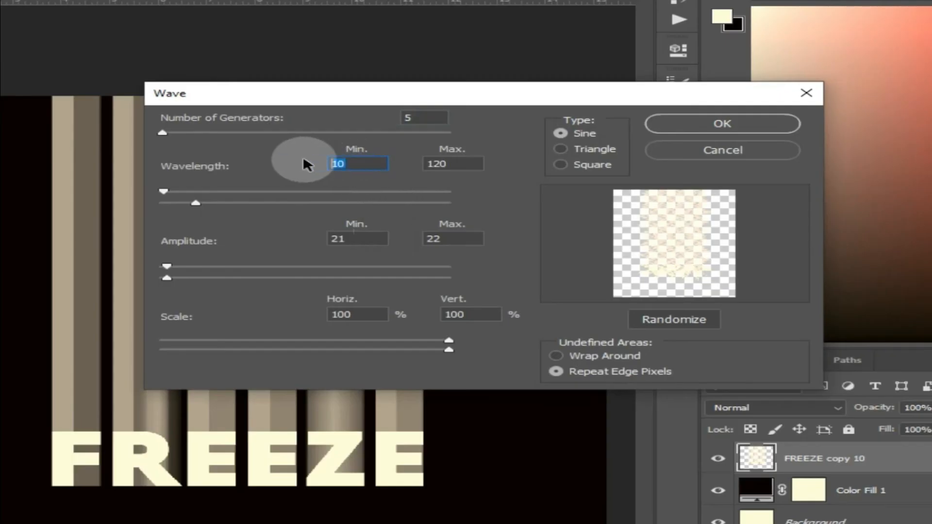
{"action": "type", "text": "22"}
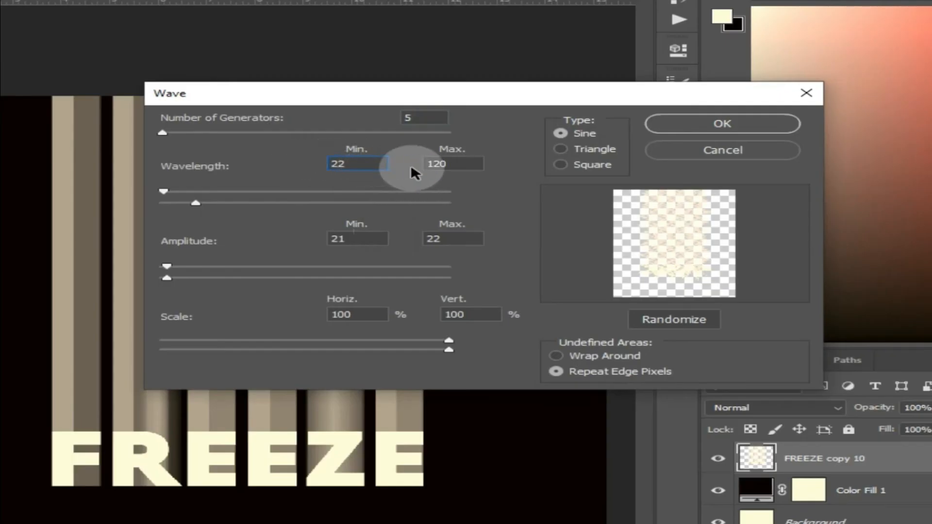
{"action": "type", "text": "0"}
{"action": "left_click_drag", "start_coordinate": [453, 163], "coordinate": [425, 162]}
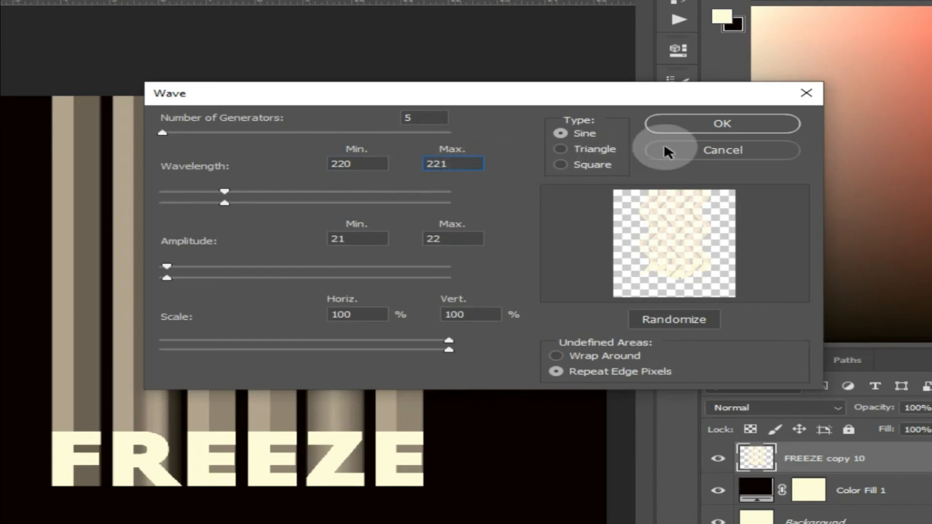
{"action": "left_click", "coordinate": [735, 124]}
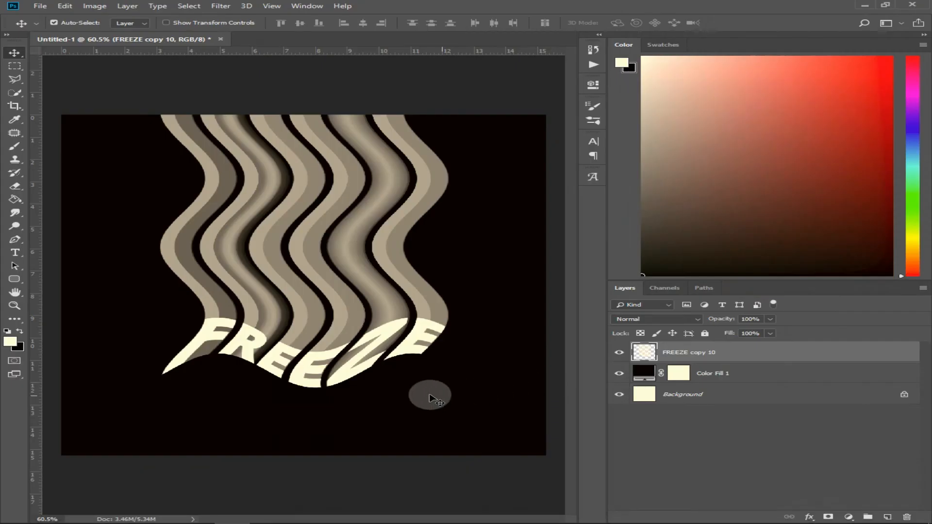
Step: Add a green-to-violet linear Gradient Overlay to the wavy FREEZE layer with an angle of 163°
{"action": "double_click", "coordinate": [788, 355]}
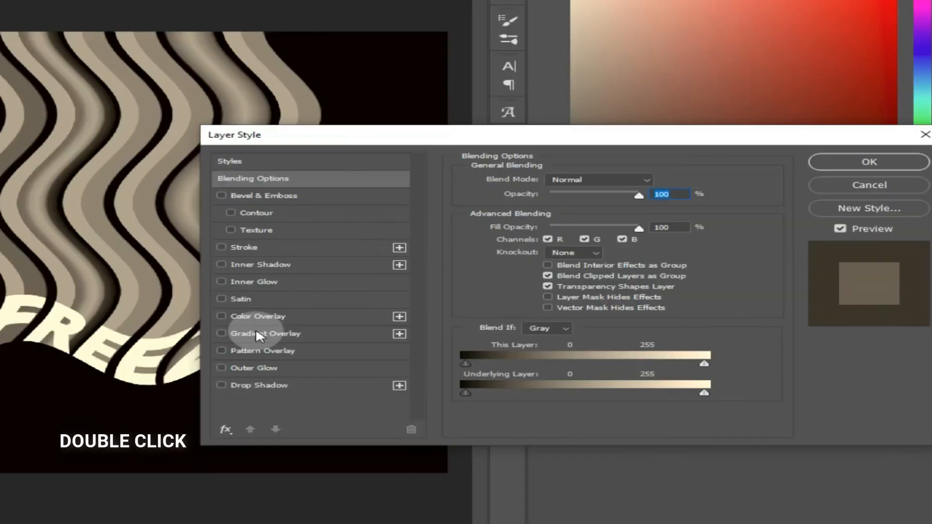
{"action": "left_click", "coordinate": [258, 334]}
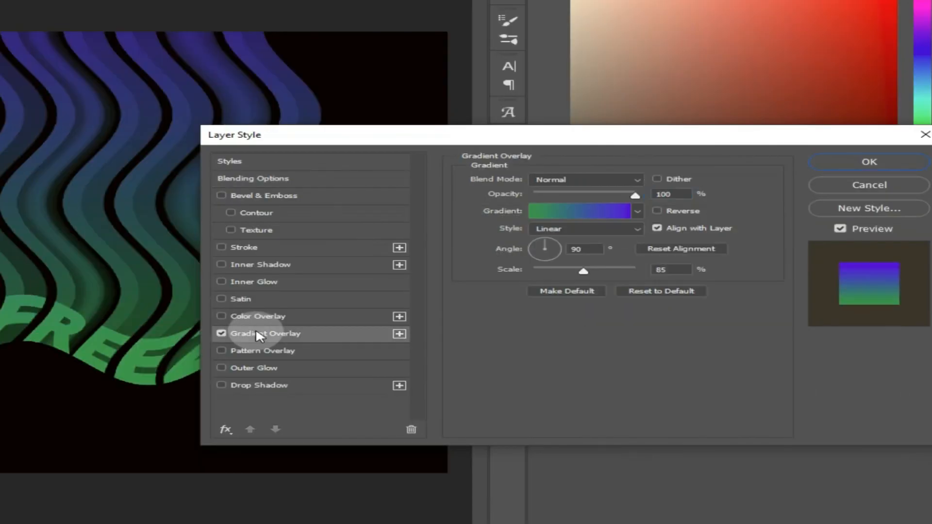
{"action": "left_click", "coordinate": [568, 244]}
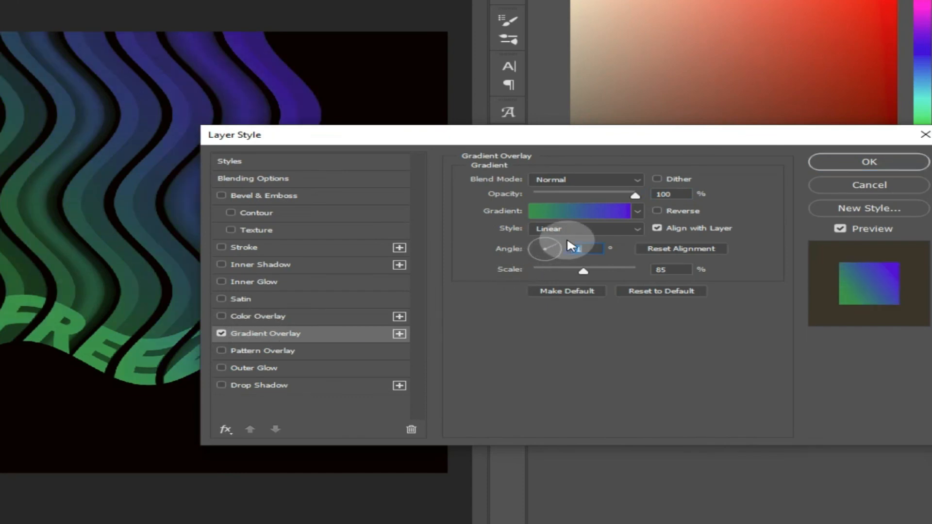
{"action": "left_click_drag", "start_coordinate": [542, 246], "coordinate": [520, 244]}
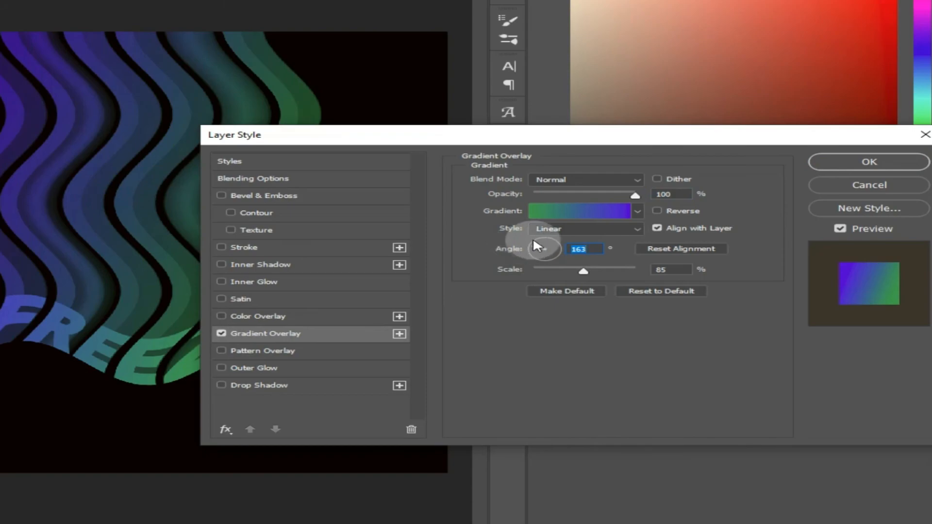
{"action": "left_click", "coordinate": [810, 167]}
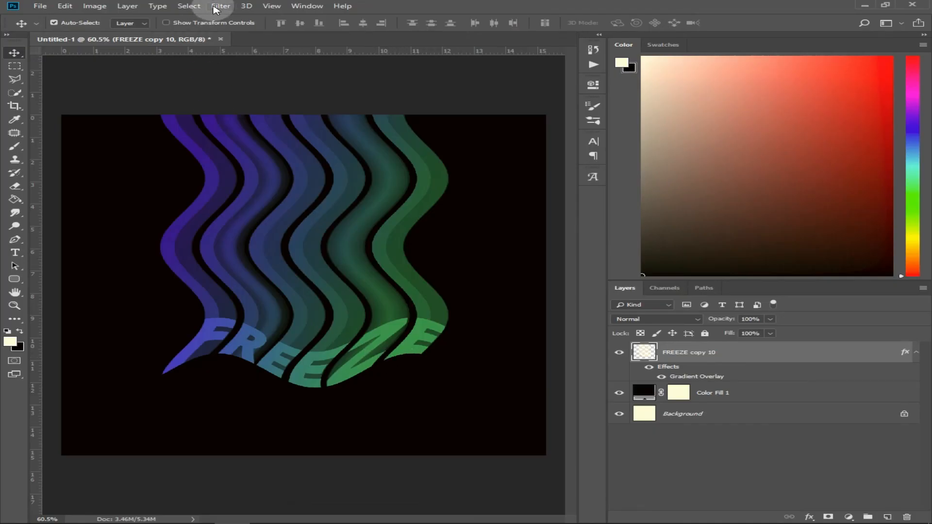
Step: Apply a ZigZag distortion to the FREEZE layer with an amount of -10 and 8 ridges
{"action": "left_click", "coordinate": [217, 7]}
{"action": "mouse_move", "coordinate": [291, 142]}
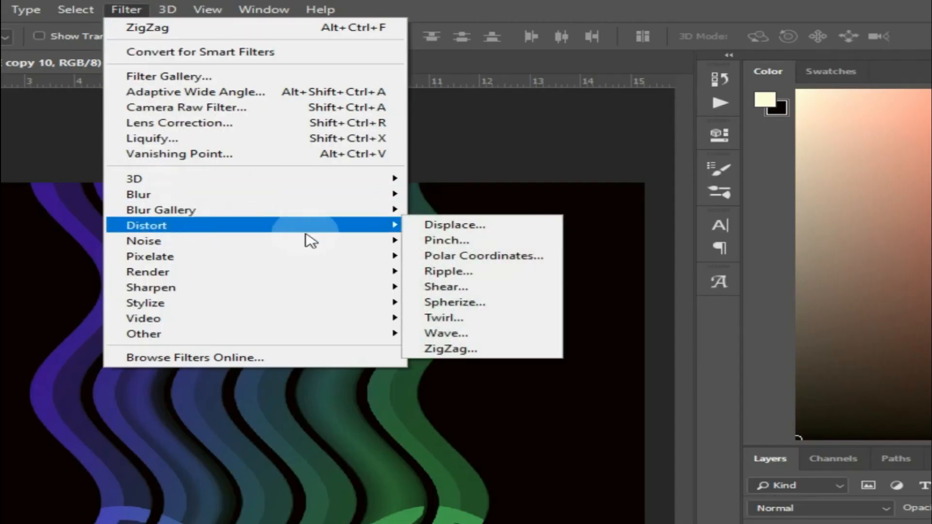
{"action": "left_click", "coordinate": [452, 349]}
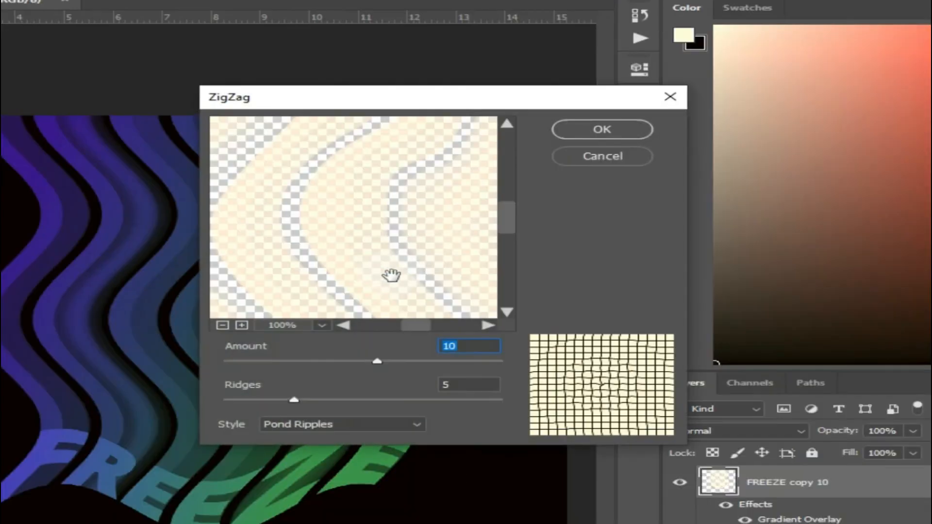
{"action": "left_click", "coordinate": [449, 345]}
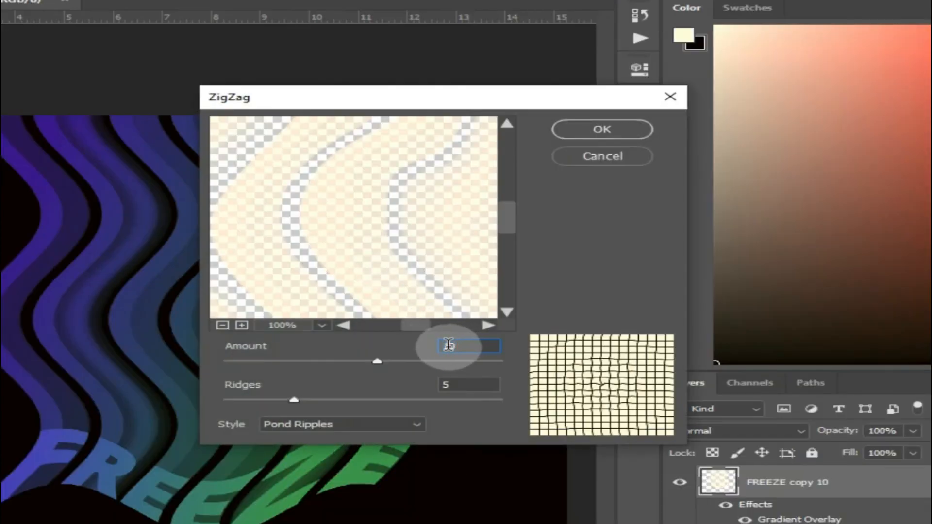
{"action": "type", "text": "-"}
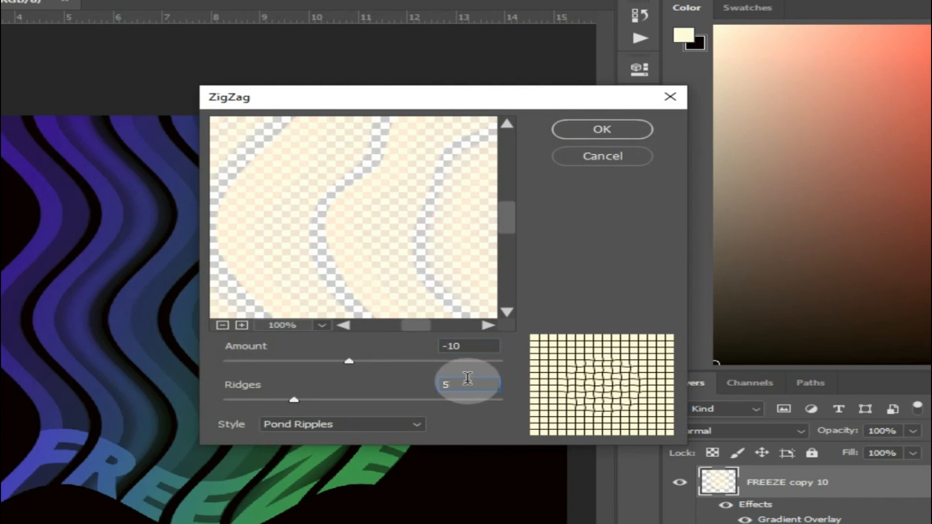
{"action": "key", "text": "BackSpace"}
{"action": "type", "text": "8"}
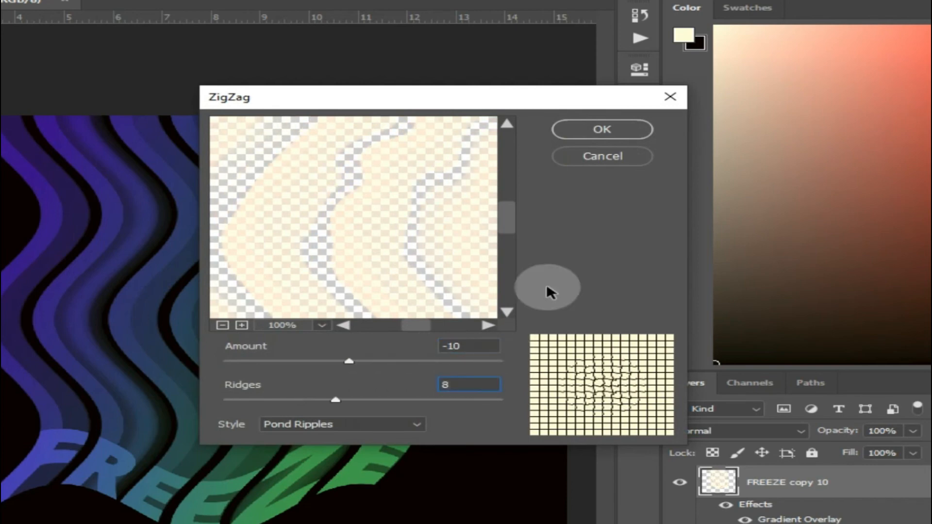
{"action": "left_click", "coordinate": [602, 130]}
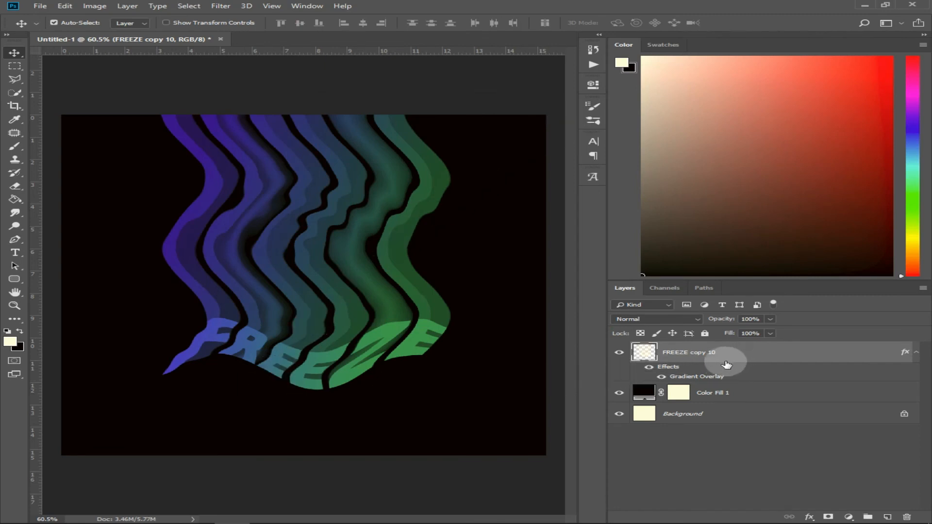
Step: Duplicate the distorted FREEZE layer and add an Outer Glow to the copy with 20% opacity and a 43% range
{"action": "key", "text": "ctrl+j"}
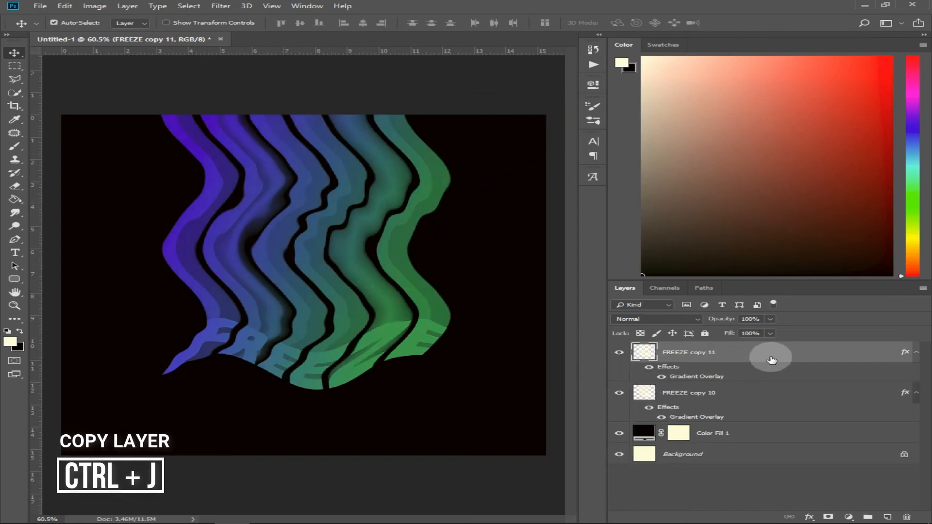
{"action": "double_click", "coordinate": [772, 359]}
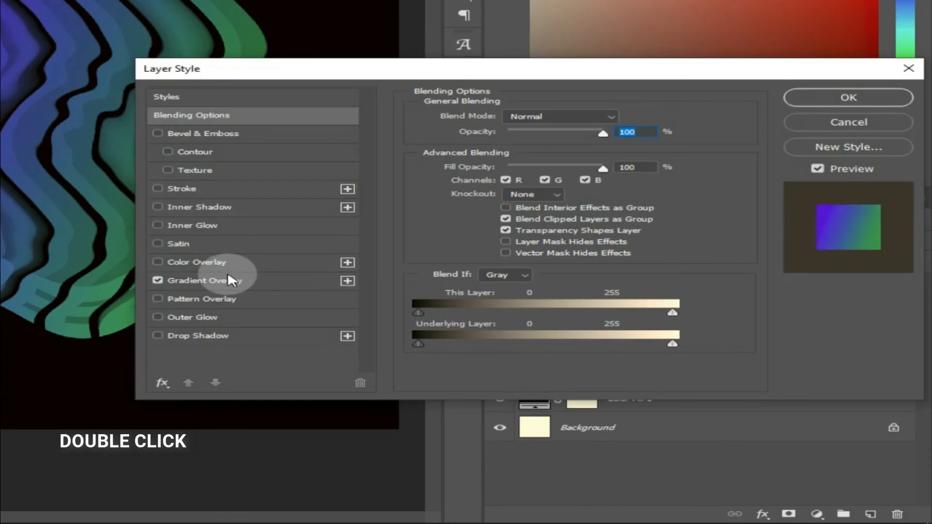
{"action": "left_click", "coordinate": [219, 318]}
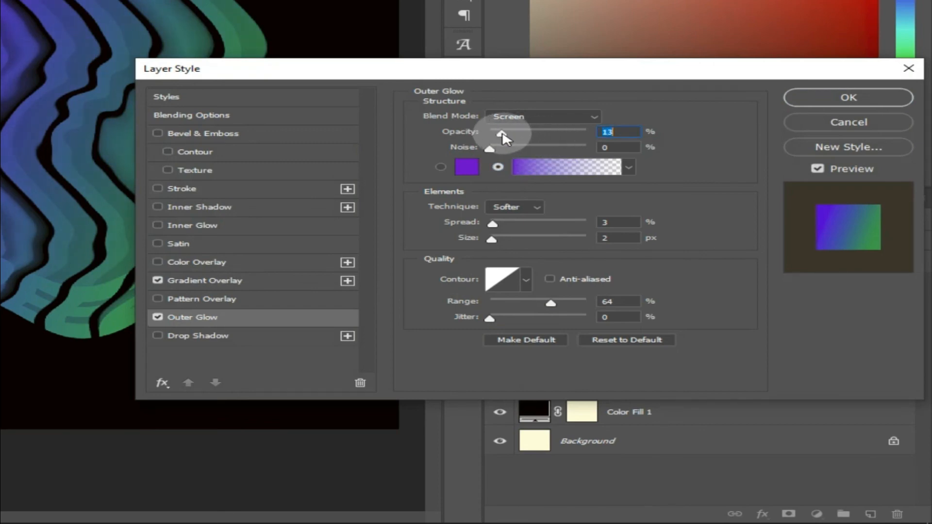
{"action": "left_click_drag", "start_coordinate": [502, 134], "coordinate": [509, 134]}
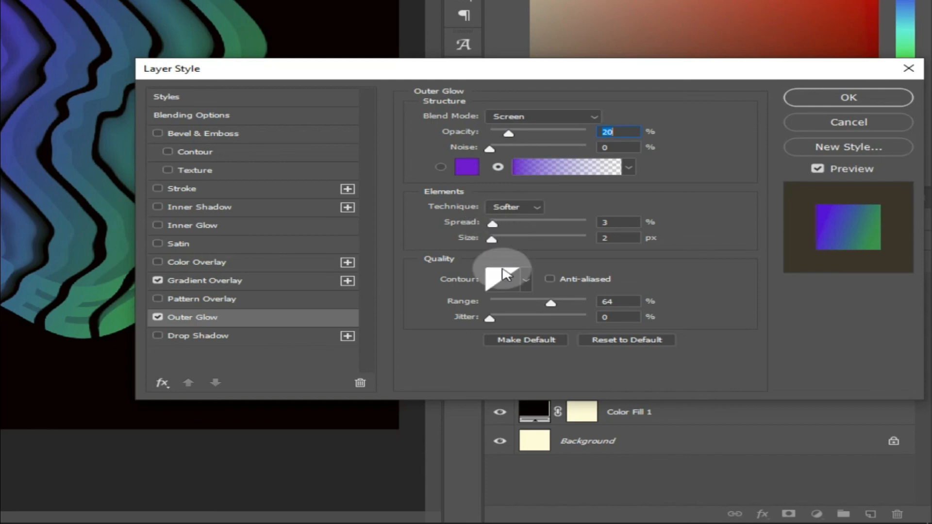
{"action": "left_click_drag", "start_coordinate": [551, 303], "coordinate": [533, 304]}
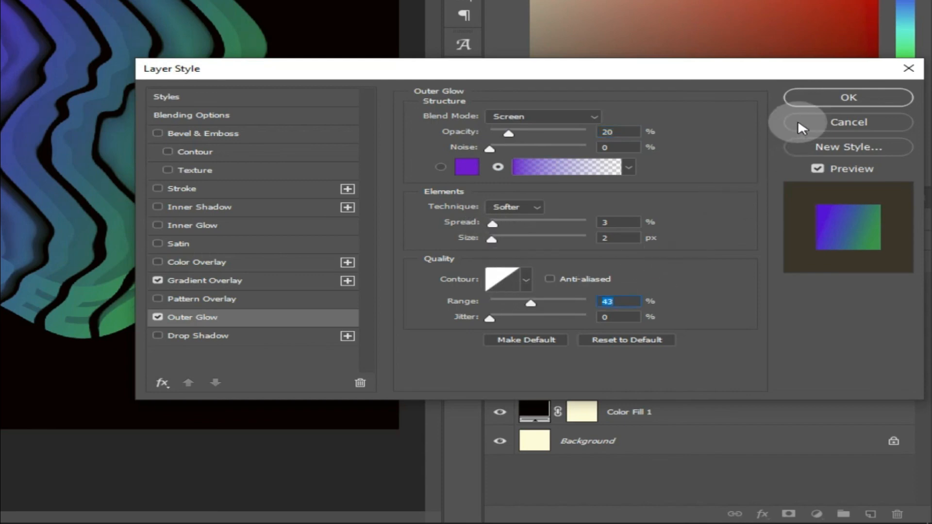
{"action": "left_click", "coordinate": [828, 100]}
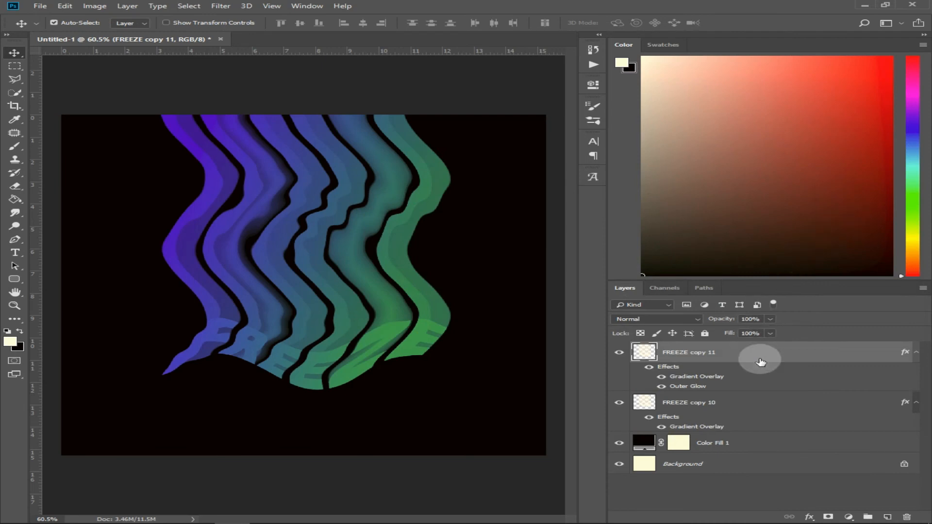
Step: Duplicate the glowing FREEZE layer and apply a Gaussian Blur with a 5.2-pixel radius to the new copy
{"action": "key", "text": "ctrl+j"}
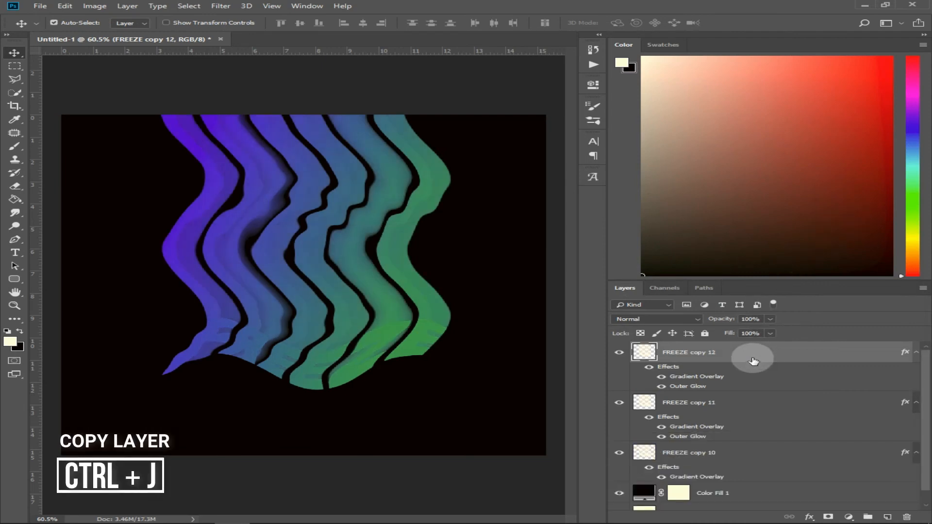
{"action": "left_click", "coordinate": [221, 7]}
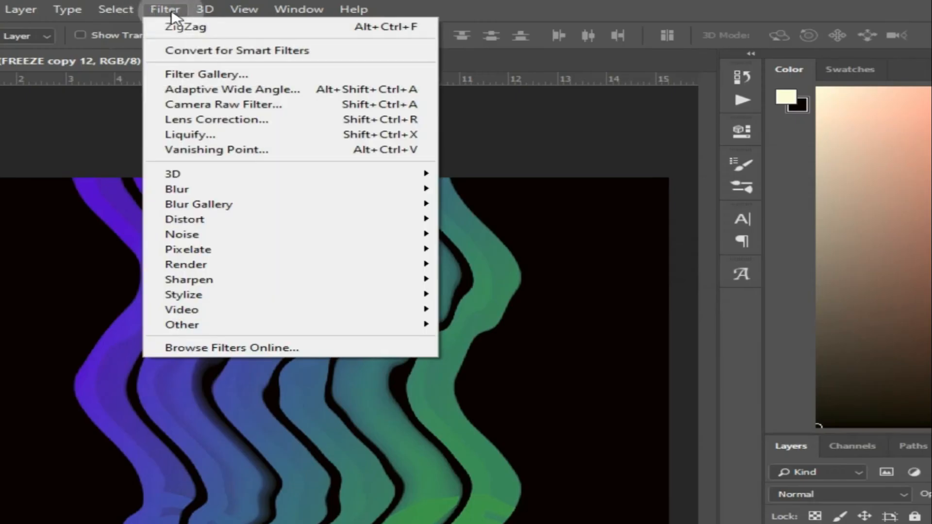
{"action": "mouse_move", "coordinate": [329, 188]}
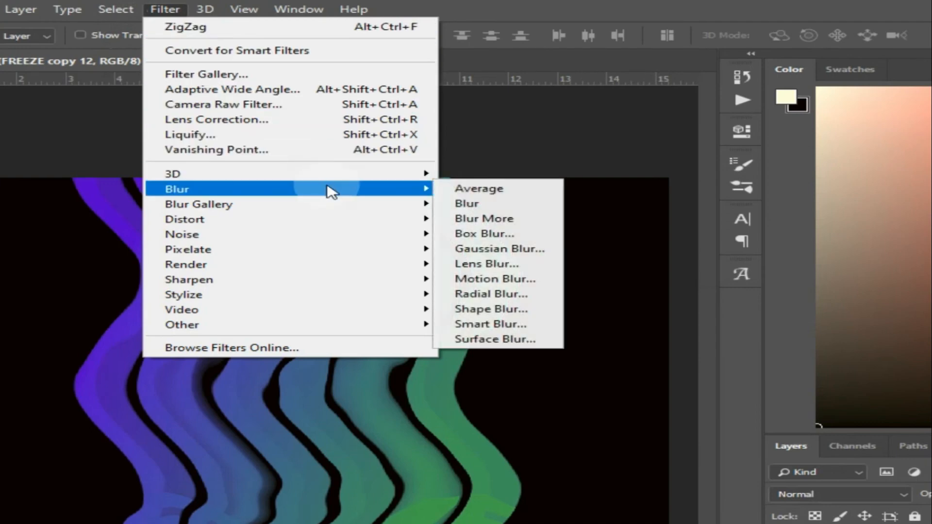
{"action": "left_click", "coordinate": [500, 248]}
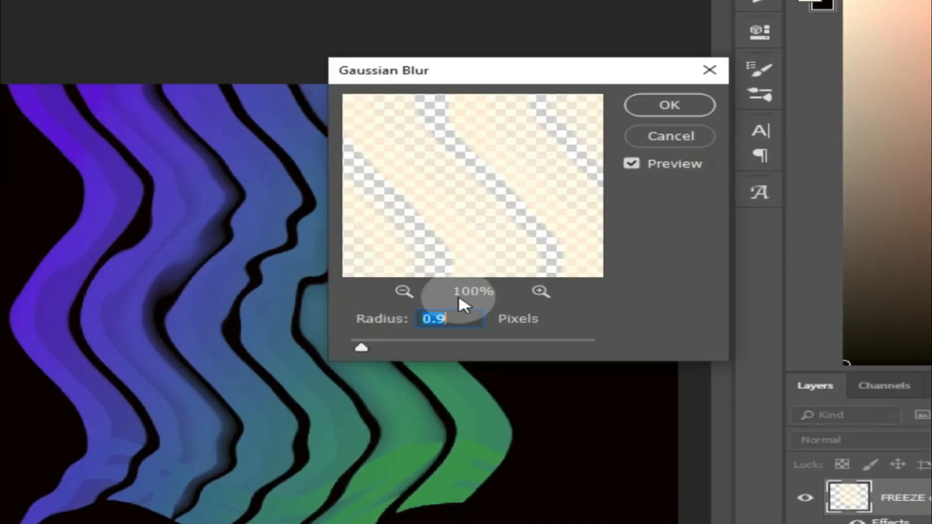
{"action": "left_click_drag", "start_coordinate": [362, 347], "coordinate": [418, 346]}
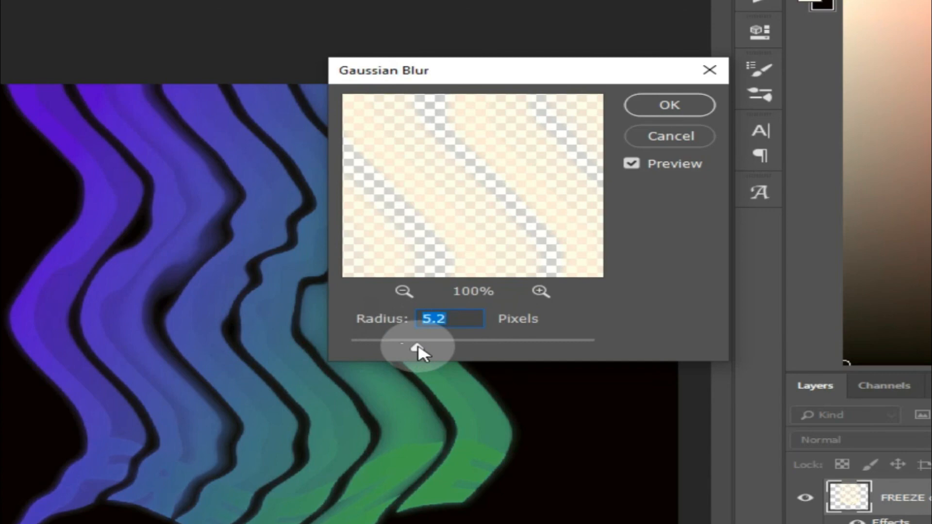
{"action": "left_click", "coordinate": [666, 116]}
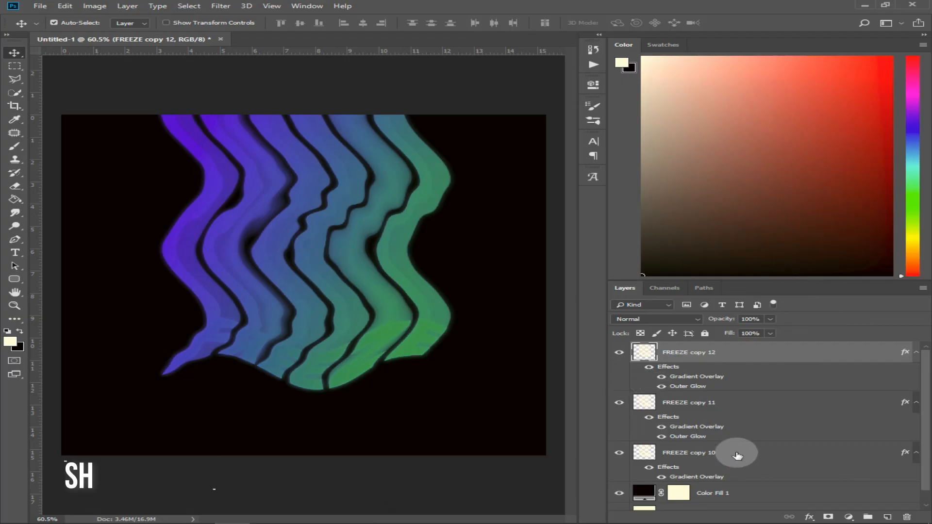
Step: Merge the three FREEZE layers, copy 10 through copy 12, into a single layer
{"action": "left_click", "coordinate": [737, 456], "text": "shift"}
{"action": "right_click", "coordinate": [737, 456]}
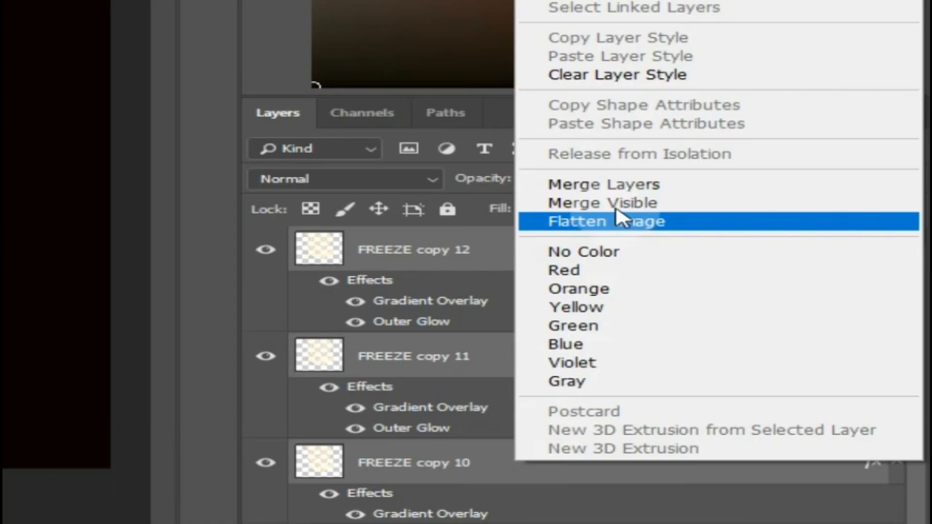
{"action": "left_click", "coordinate": [622, 190]}
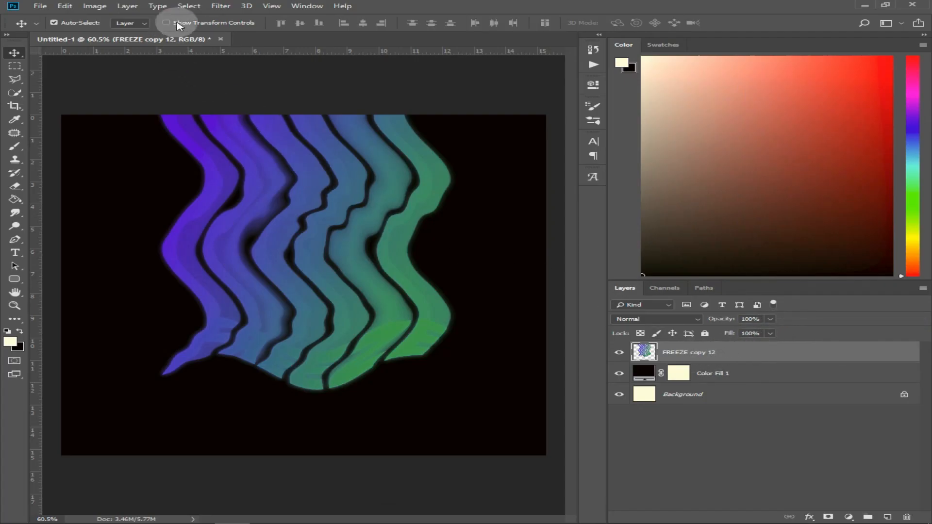
Step: Add noise to the merged FREEZE layer with an amount of 4.87% and Uniform distribution
{"action": "left_click", "coordinate": [218, 7]}
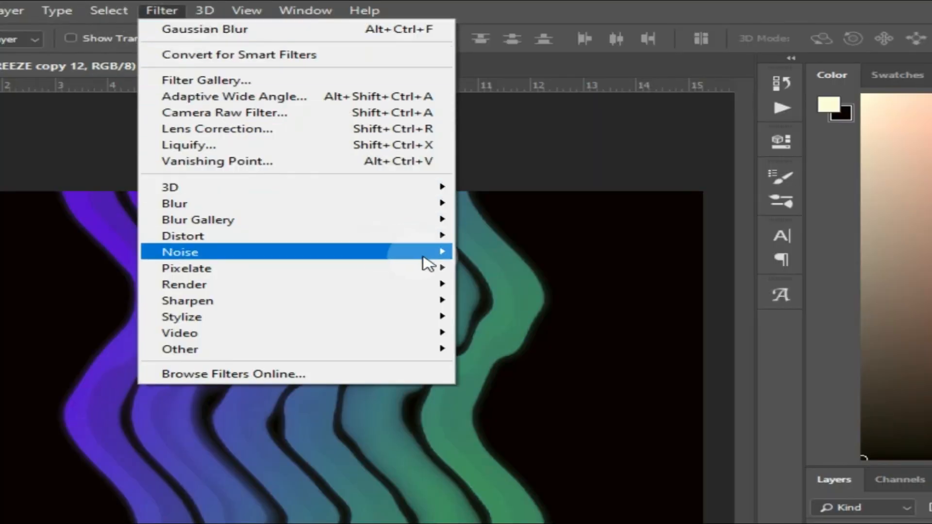
{"action": "mouse_move", "coordinate": [437, 253]}
{"action": "left_click", "coordinate": [539, 252]}
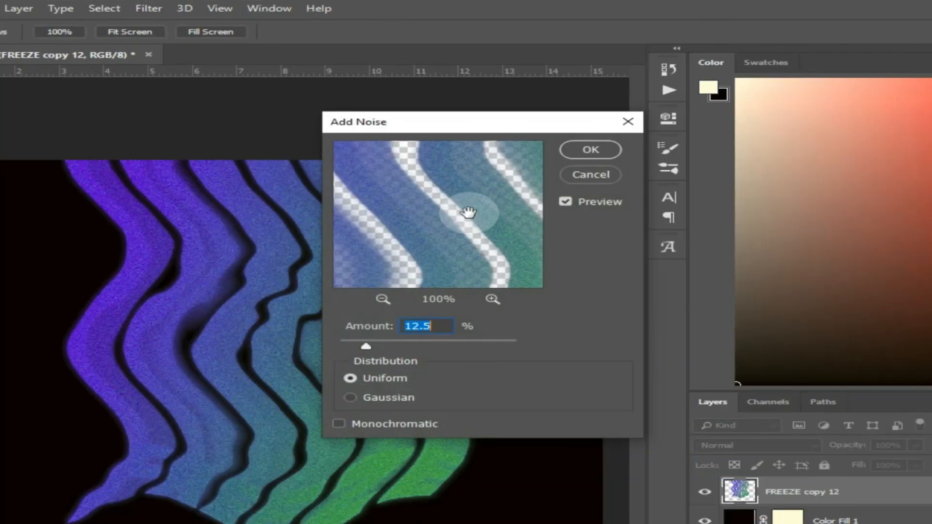
{"action": "mouse_move", "coordinate": [366, 350]}
{"action": "left_mouse_down"}
{"action": "mouse_move", "coordinate": [343, 342]}
{"action": "mouse_move", "coordinate": [350, 346]}
{"action": "left_mouse_up"}
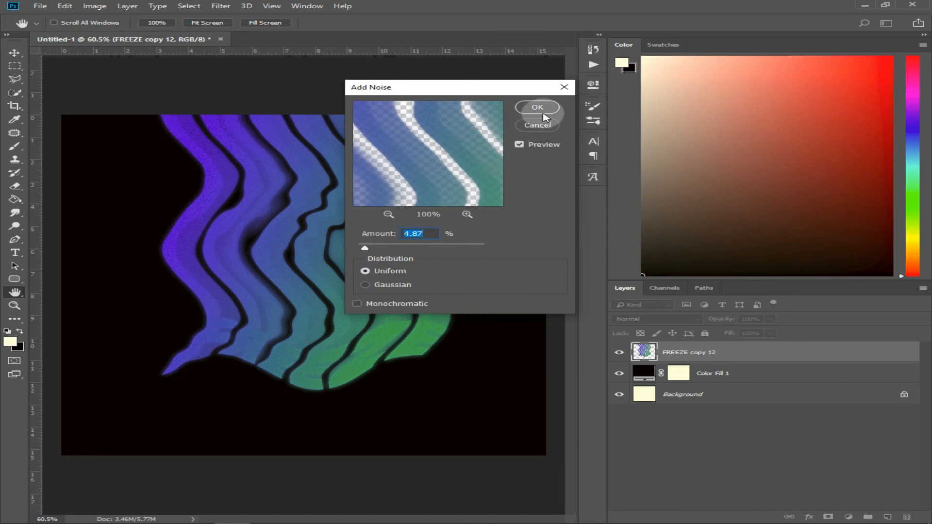
{"action": "left_click", "coordinate": [537, 110]}
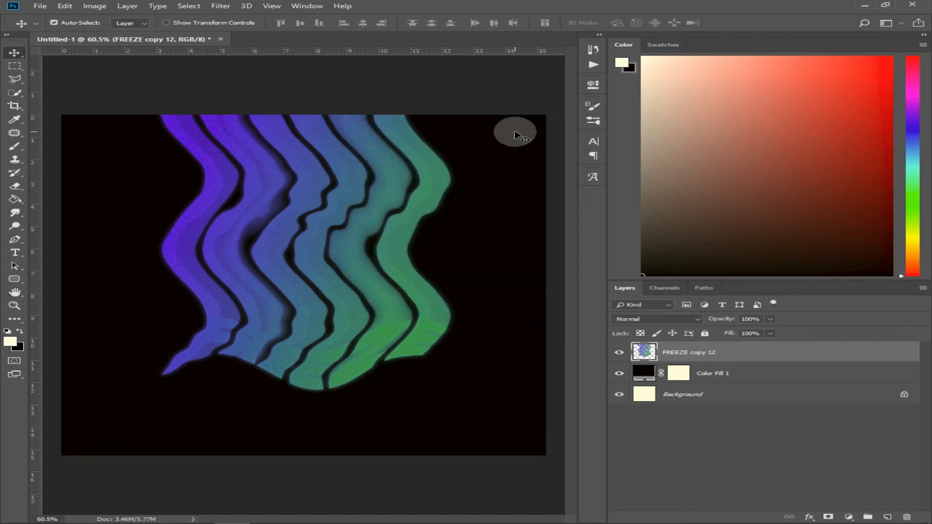